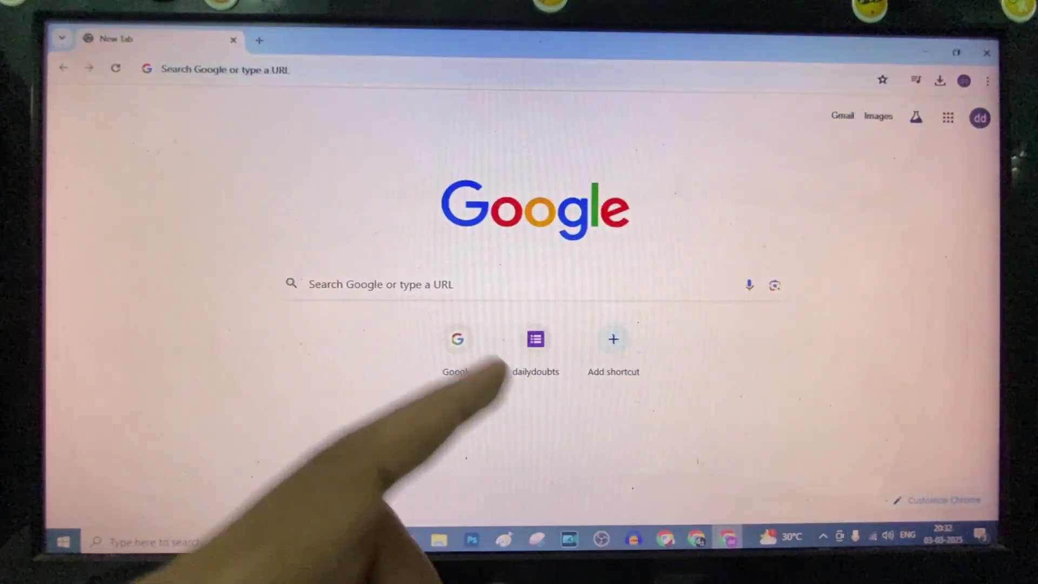
# - From the new tab's Google search box, run the recent 'google forms' search
pyautogui.click(539, 286)
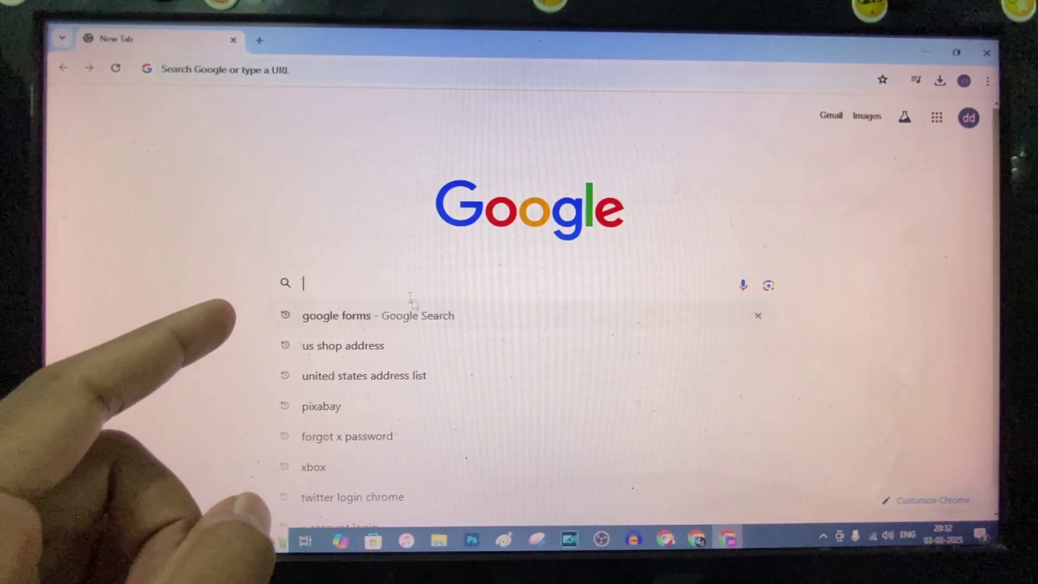
pyautogui.click(347, 320)
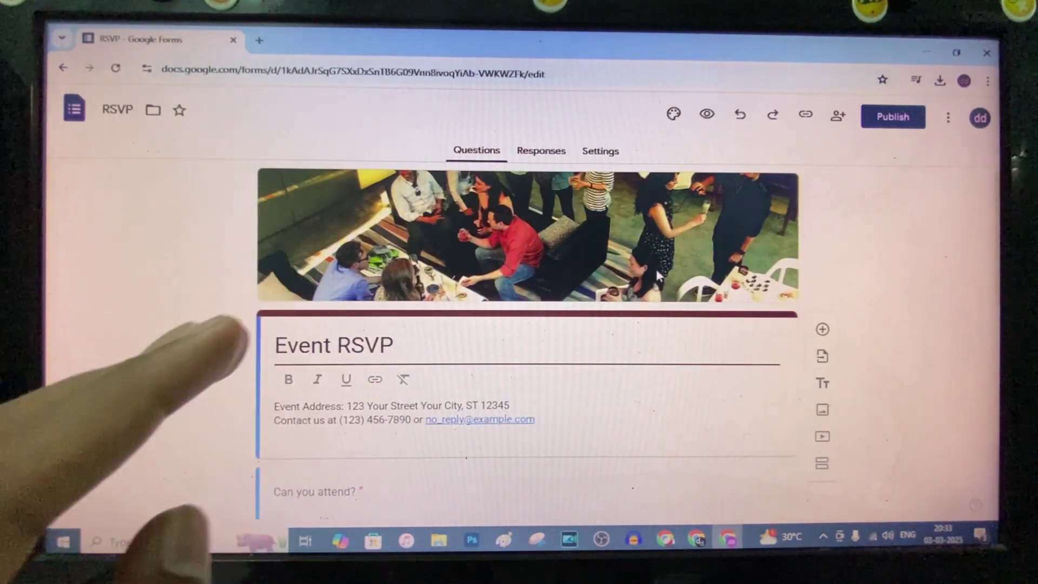
pyautogui.scroll(-4, 656, 276)
pyautogui.scroll(4, 657, 270)
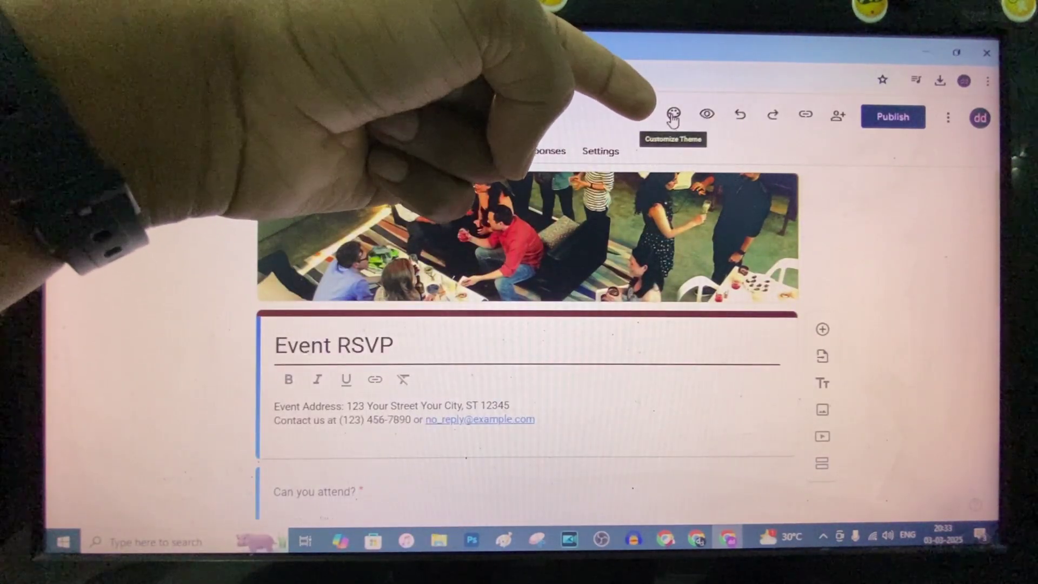
# - Remove the party photo header in the Theme panel and bring up new header image choices
pyautogui.click(673, 115)
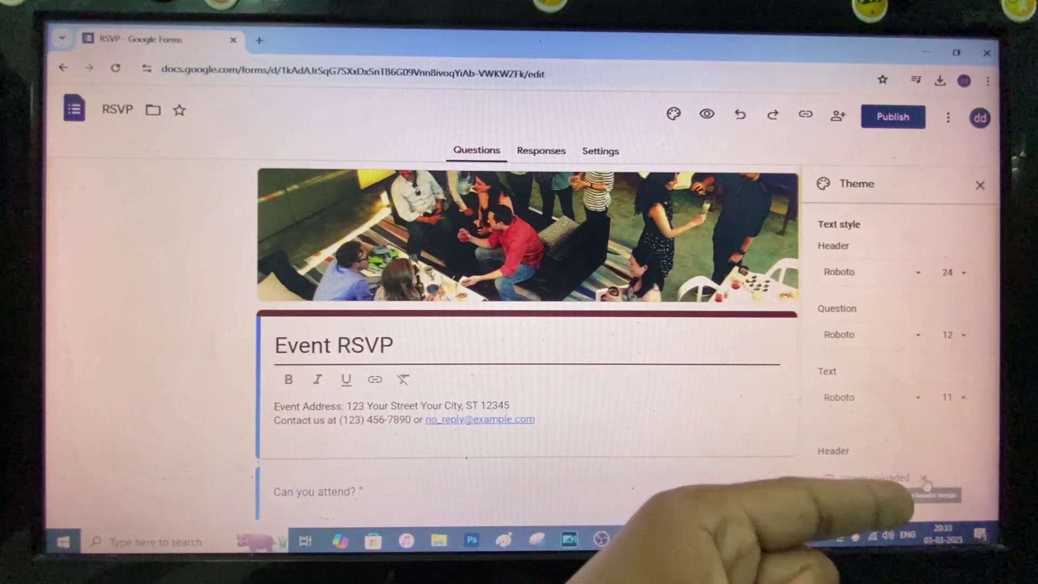
pyautogui.click(921, 481)
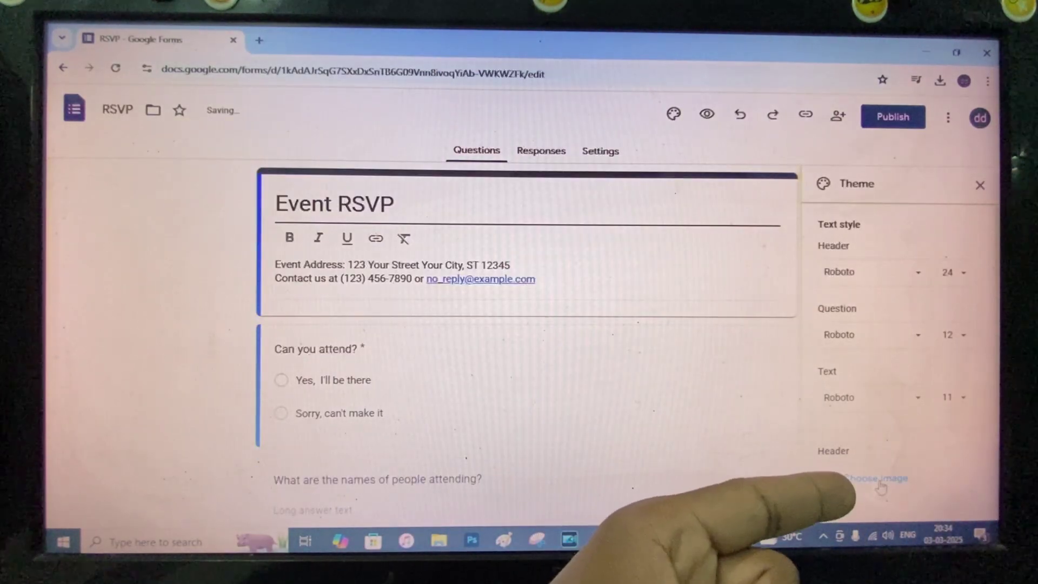
pyautogui.click(879, 480)
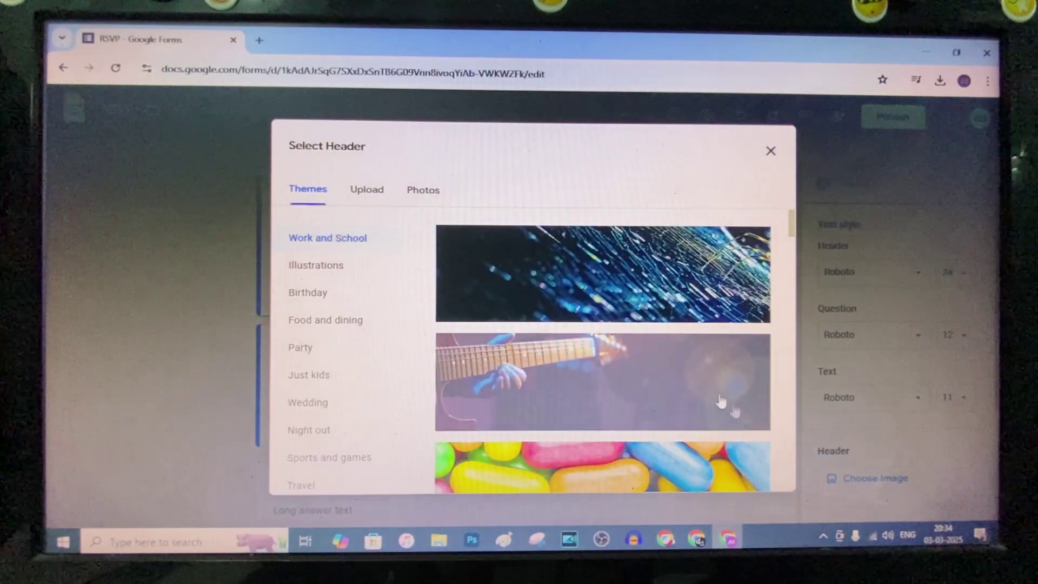
# - Upload the bakery shopfront photo as the header, cropped to the BOULANGERIE patisserie sign
pyautogui.click(366, 189)
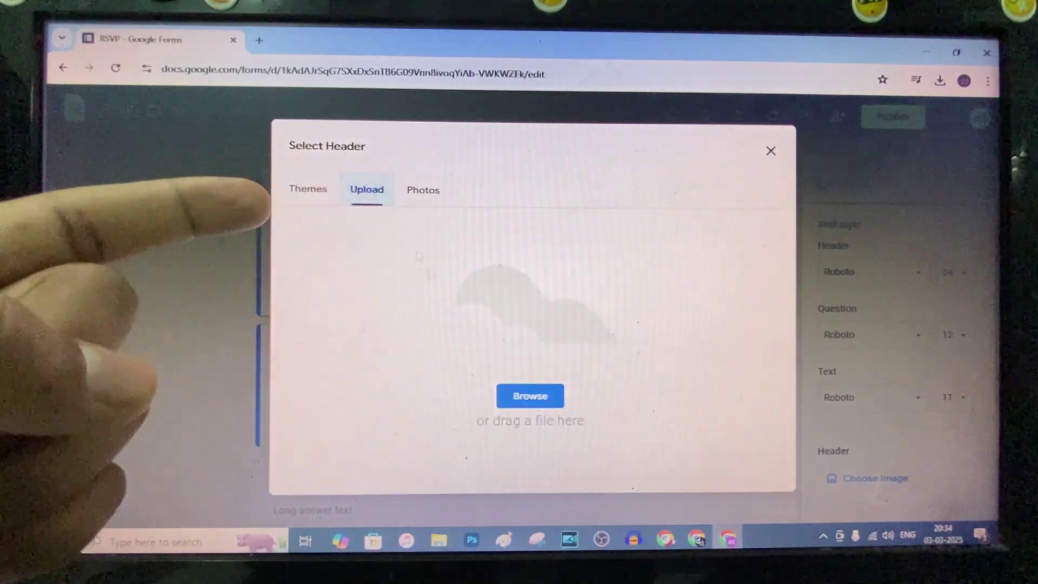
pyautogui.click(531, 397)
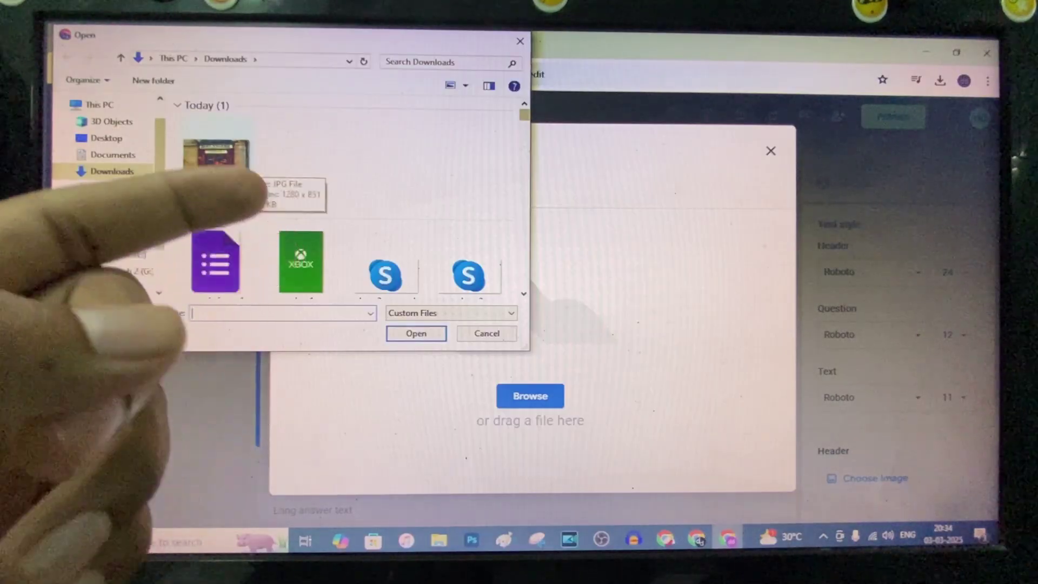
pyautogui.click(218, 158)
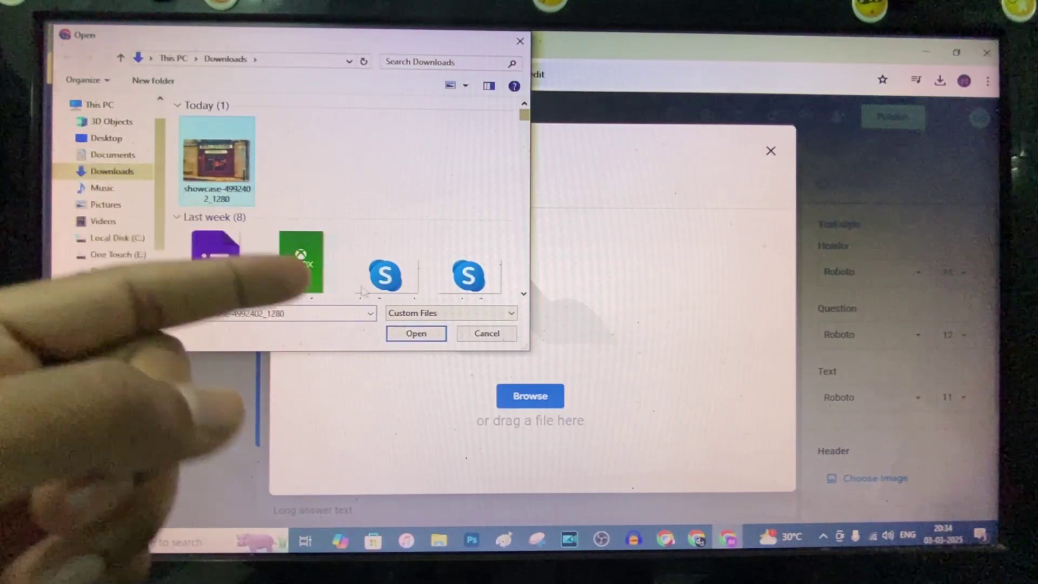
pyautogui.click(415, 334)
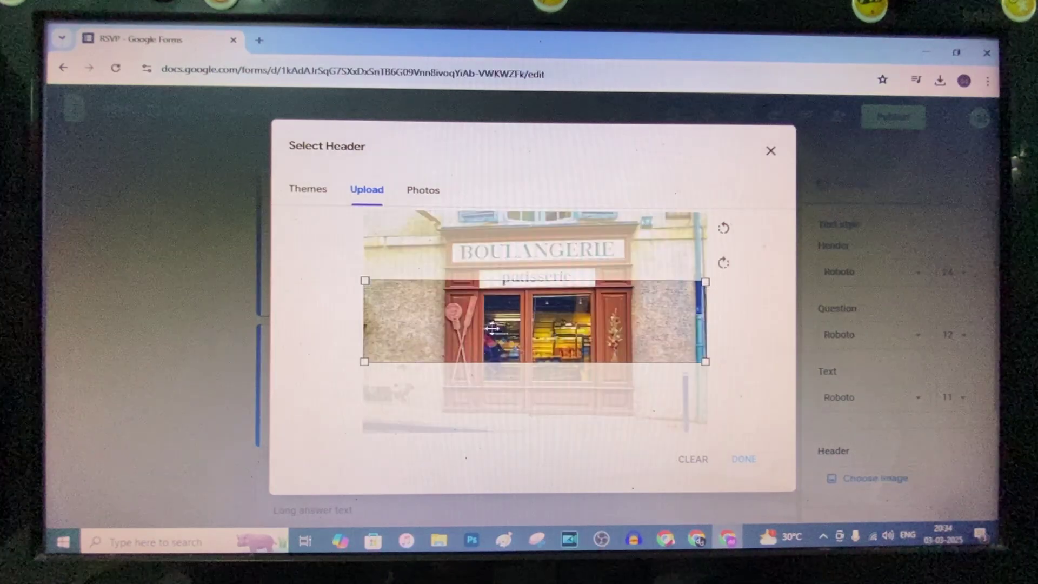
pyautogui.moveTo(549, 321); pyautogui.dragTo(551, 263)
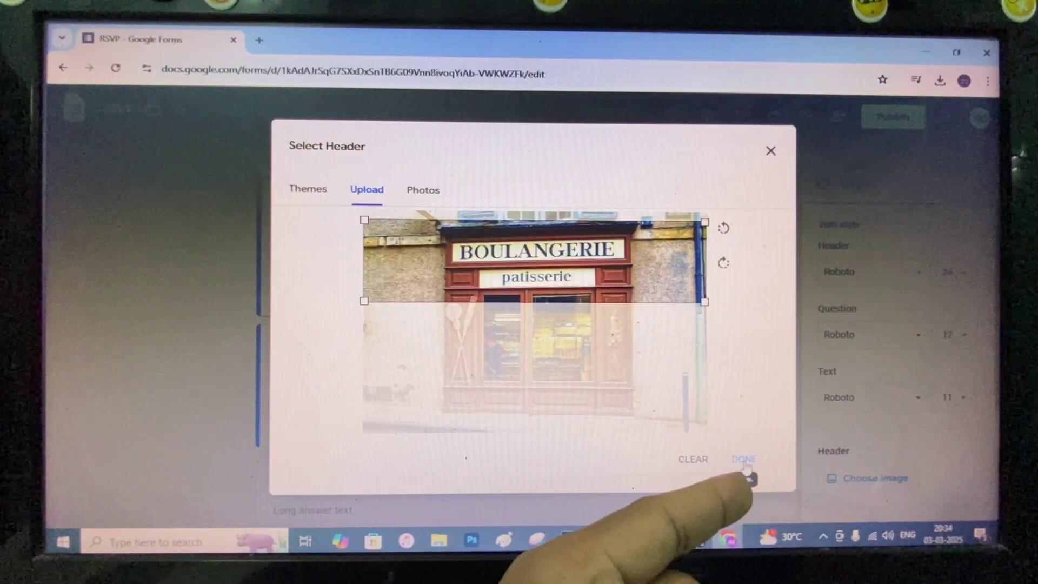
pyautogui.click(745, 461)
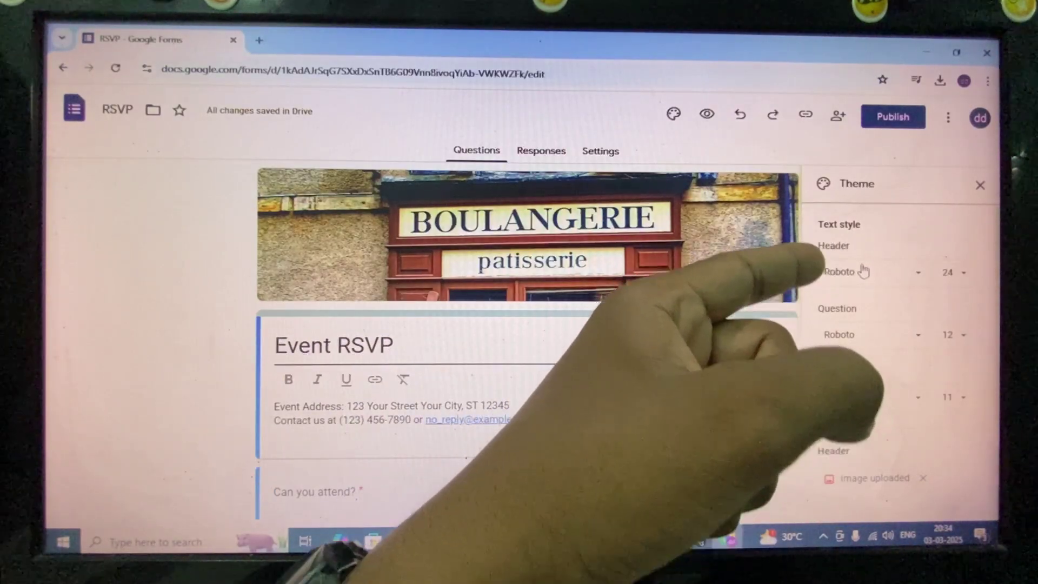
# - Set the theme fonts to Pacifico for the header, Merriweather for questions and Pacifico for text
pyautogui.click(876, 277)
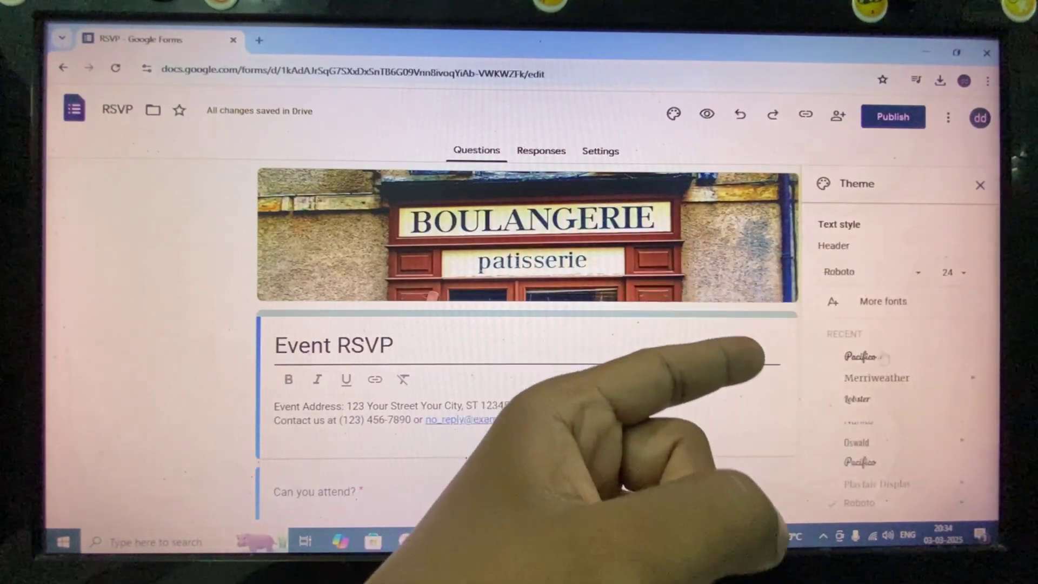
pyautogui.click(861, 357)
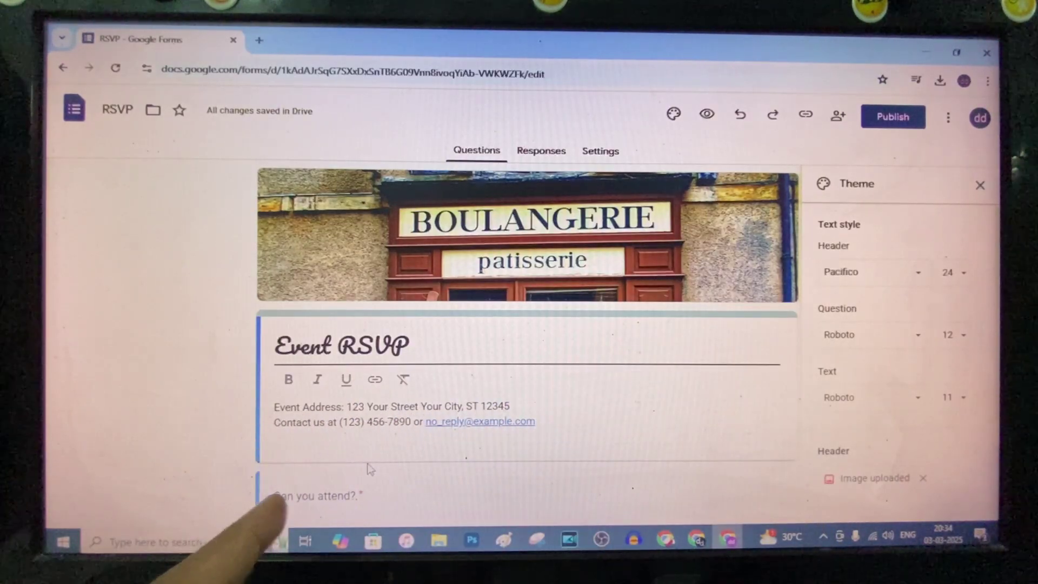
pyautogui.click(914, 336)
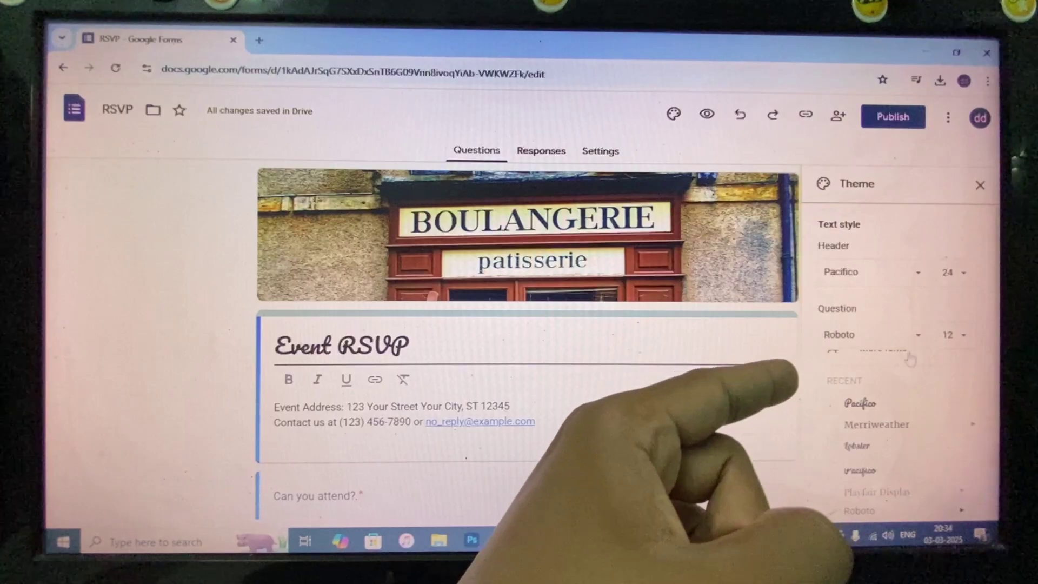
pyautogui.click(870, 440)
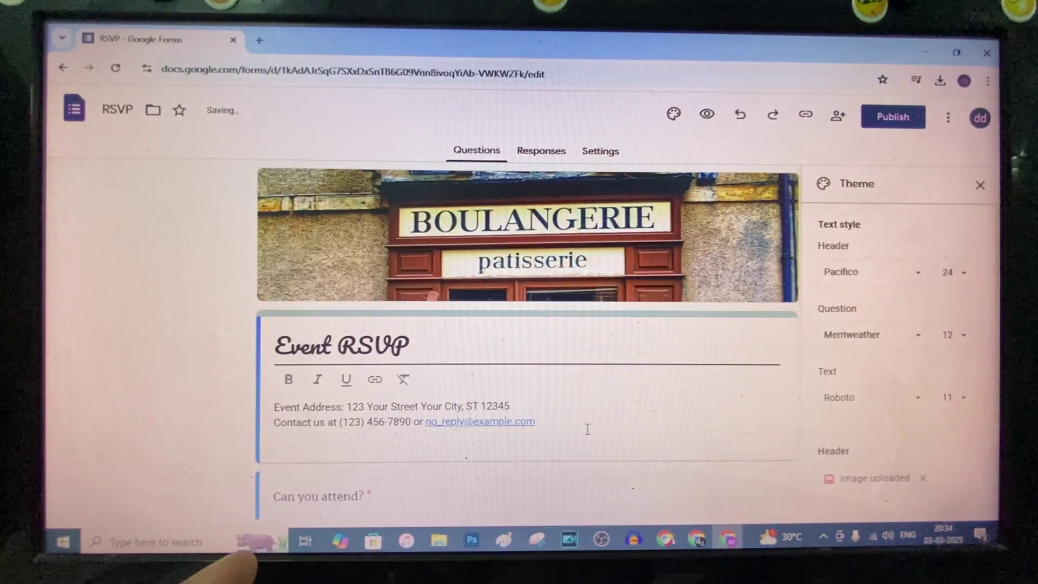
pyautogui.scroll(-1, 587, 430)
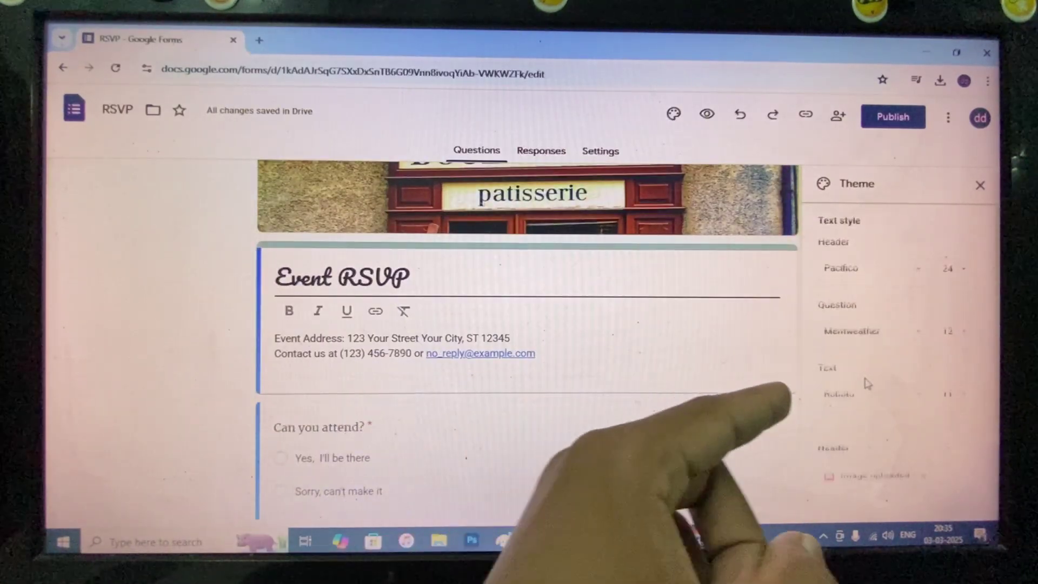
pyautogui.scroll(-1, 868, 384)
pyautogui.click(920, 334)
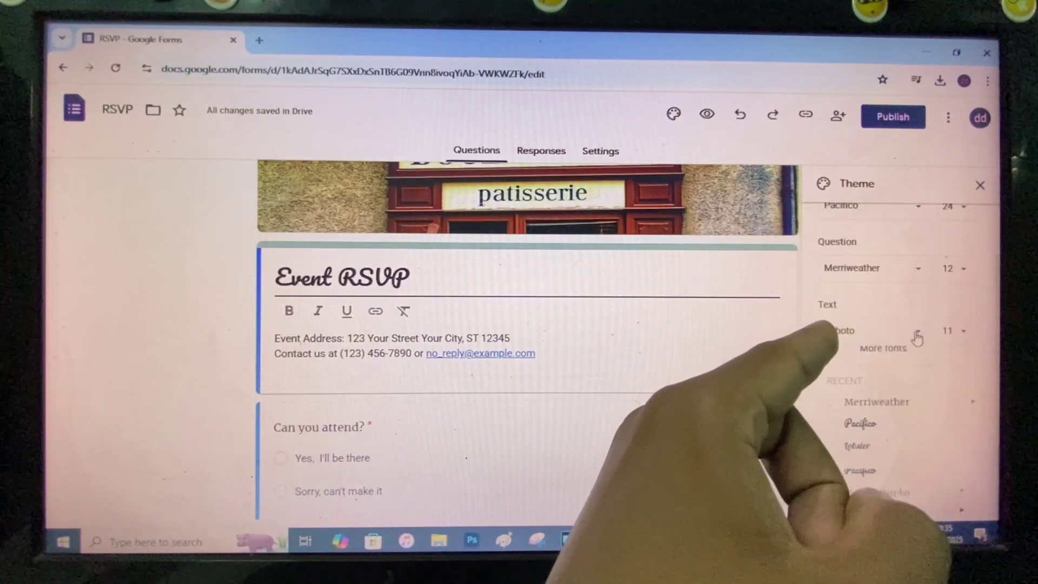
pyautogui.click(861, 436)
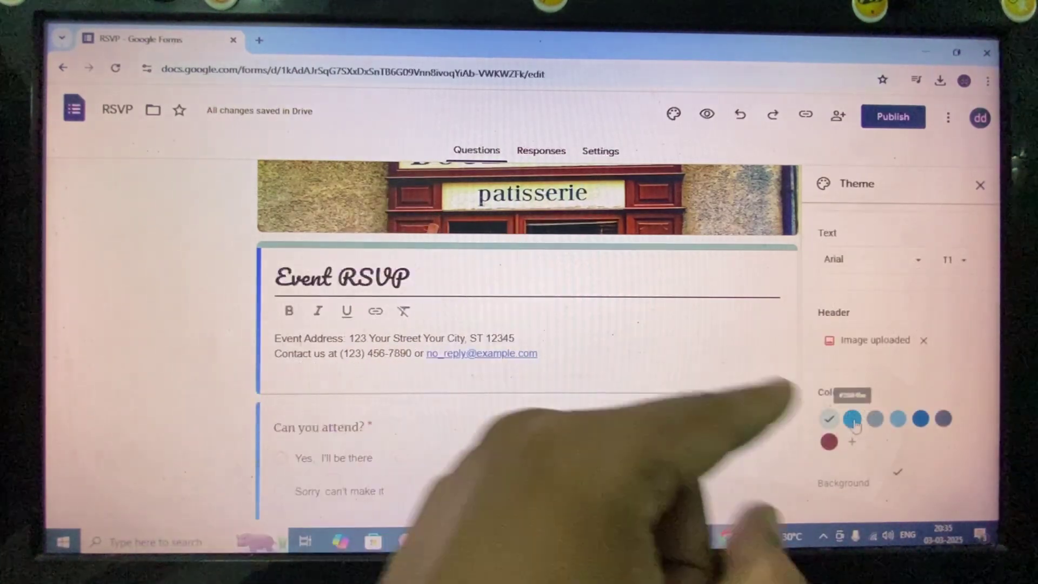
# - Try the blue theme colour, switch to grey, and close the Theme panel
pyautogui.click(851, 419)
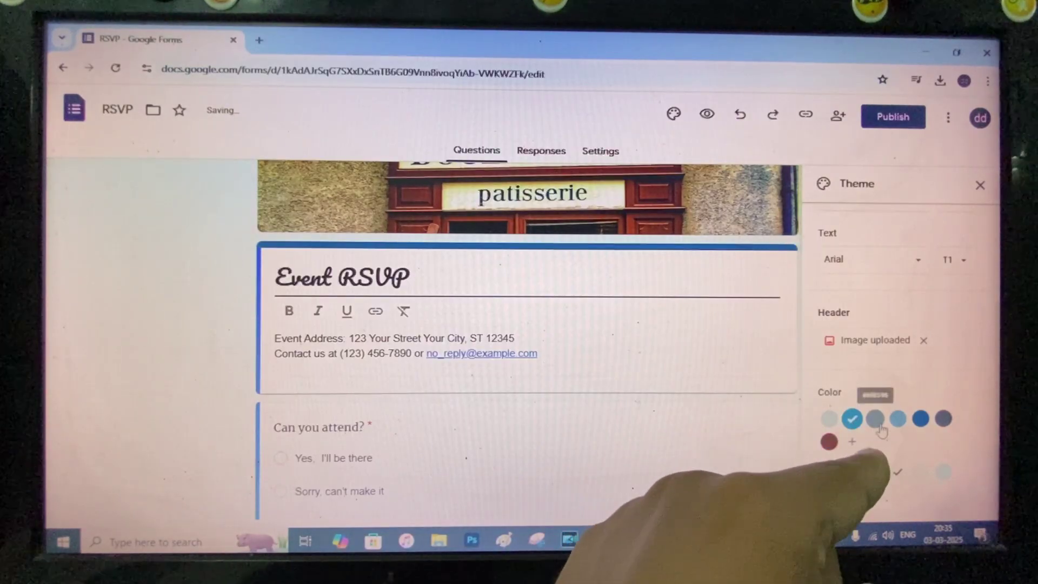
pyautogui.click(875, 419)
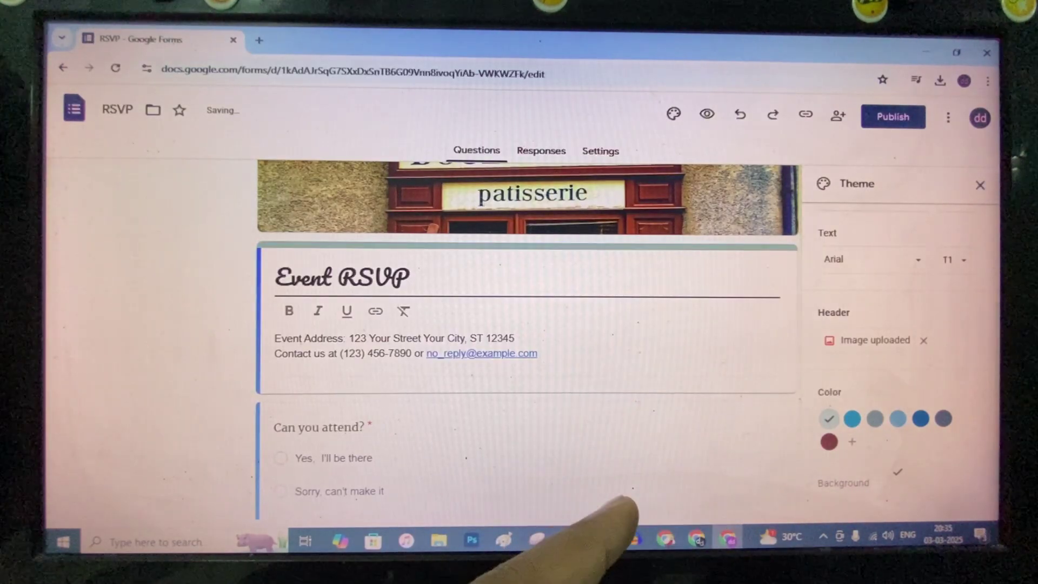
pyautogui.click(979, 184)
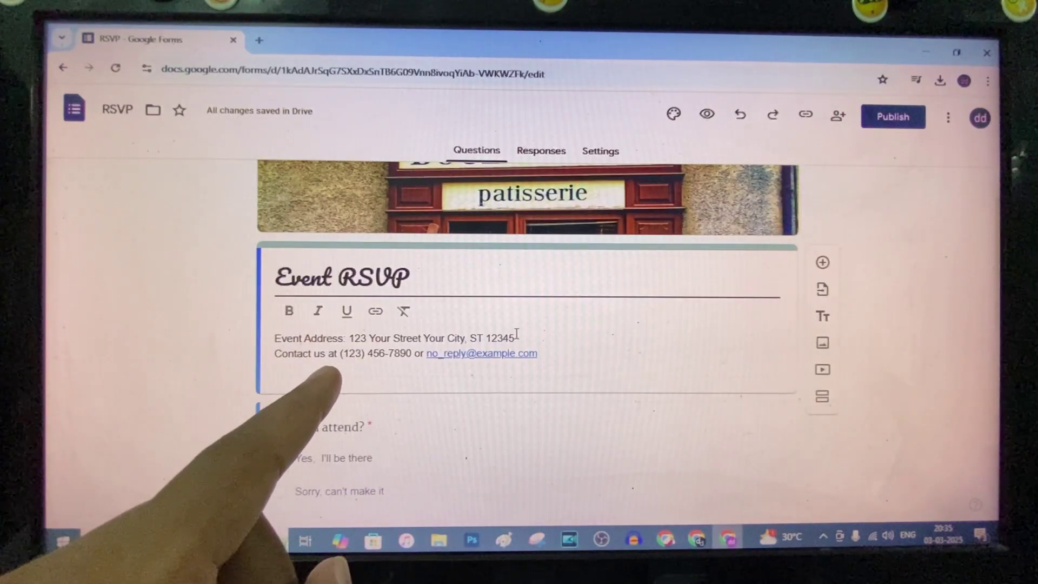
# - Unlink the contact email and add a 'yt channel link' YouTube URL line to the description
pyautogui.click(328, 371)
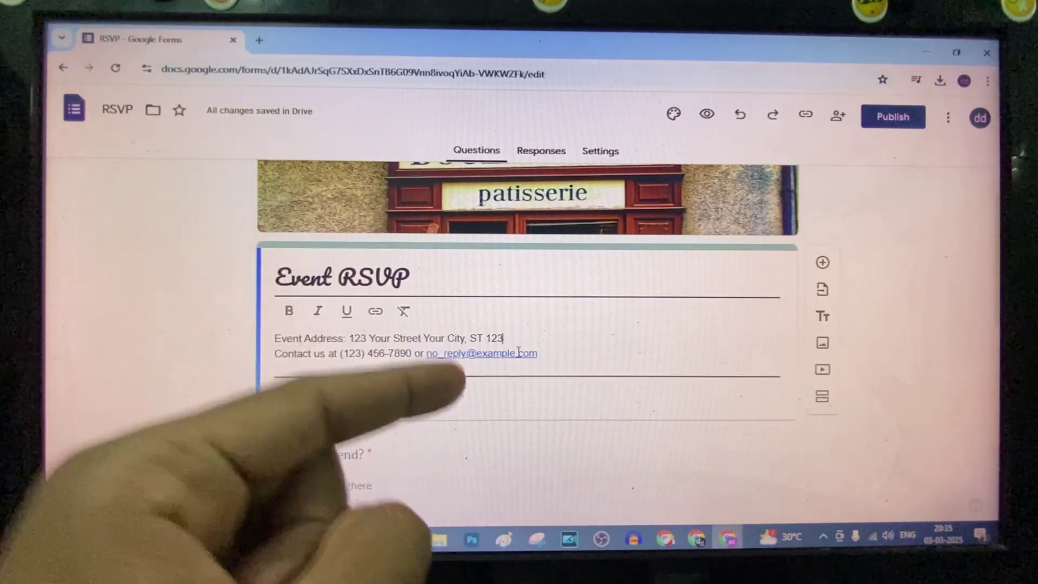
pyautogui.click(507, 358)
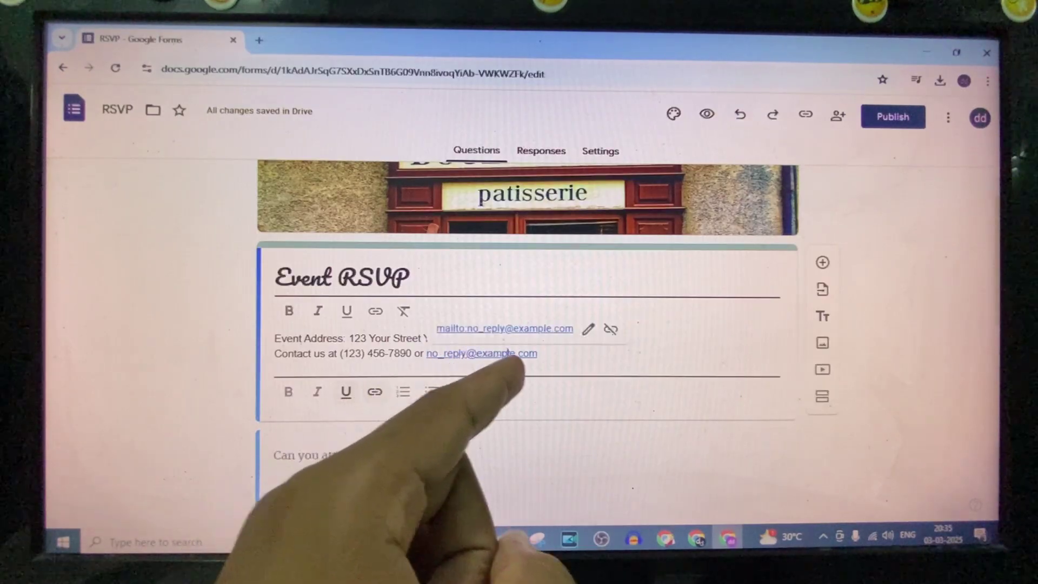
pyautogui.click(608, 329)
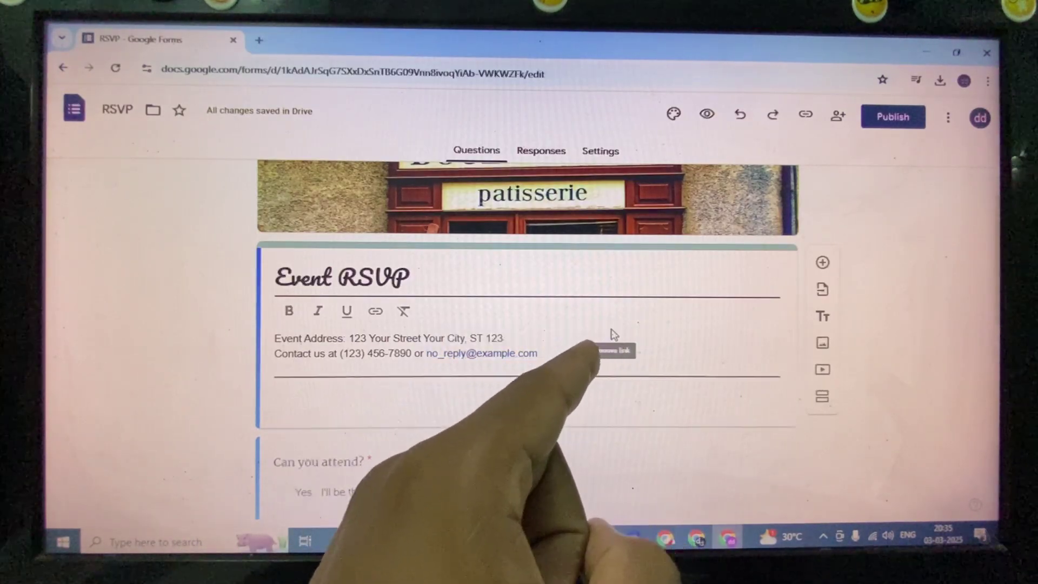
pyautogui.tripleClick(544, 352)
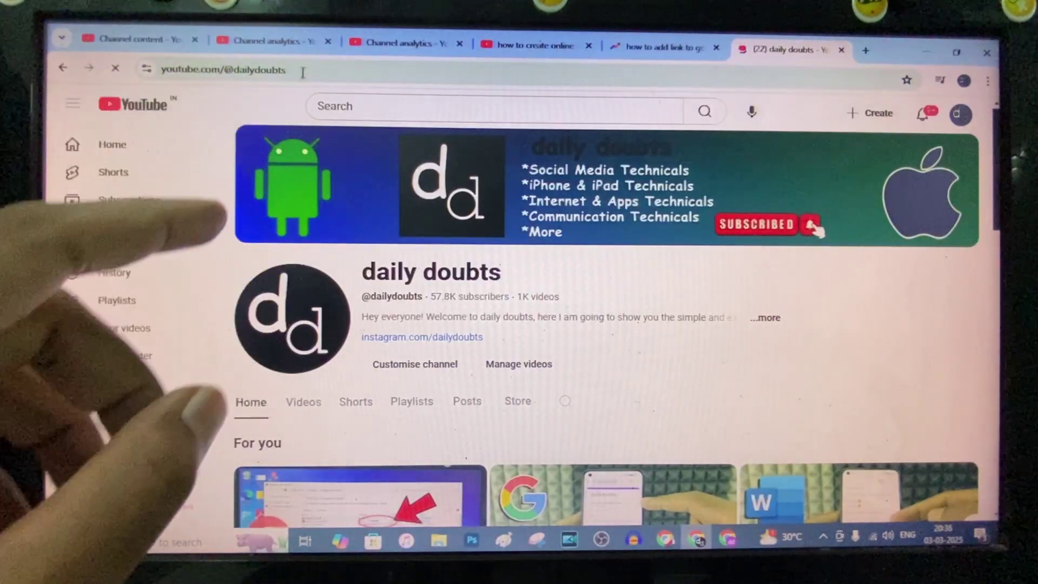
pyautogui.click(304, 69)
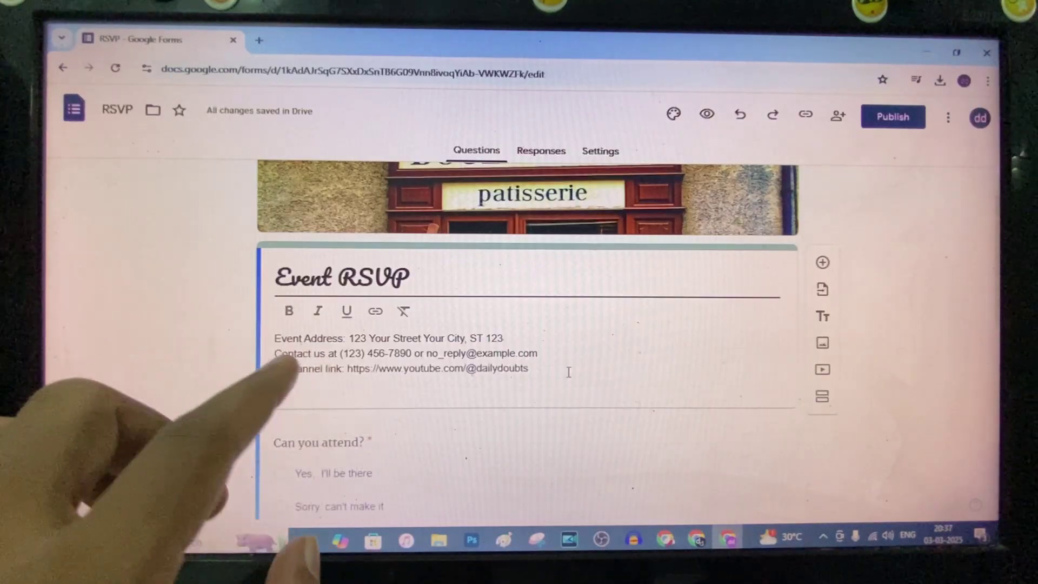
pyautogui.scroll(-2, 569, 372)
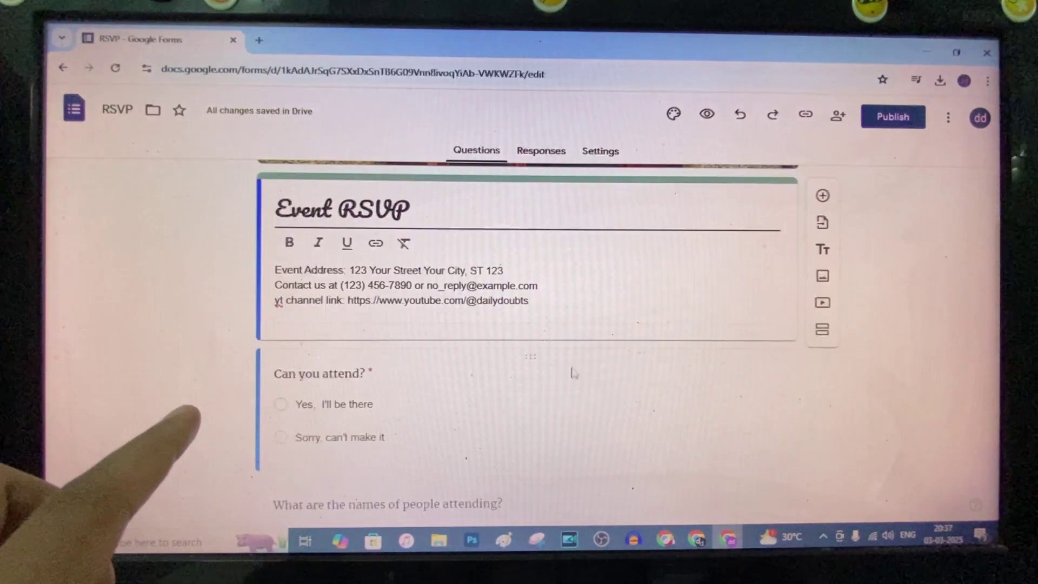
# - Retitle the attendance question 'rate our shop?' and change it to a Rating question
pyautogui.click(353, 308)
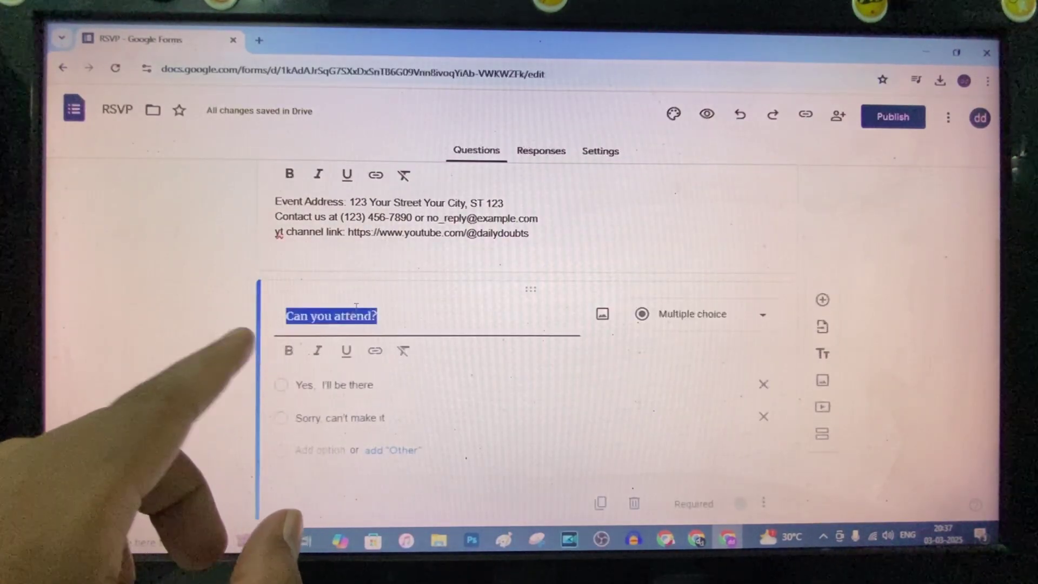
pyautogui.write('rate our shop?')
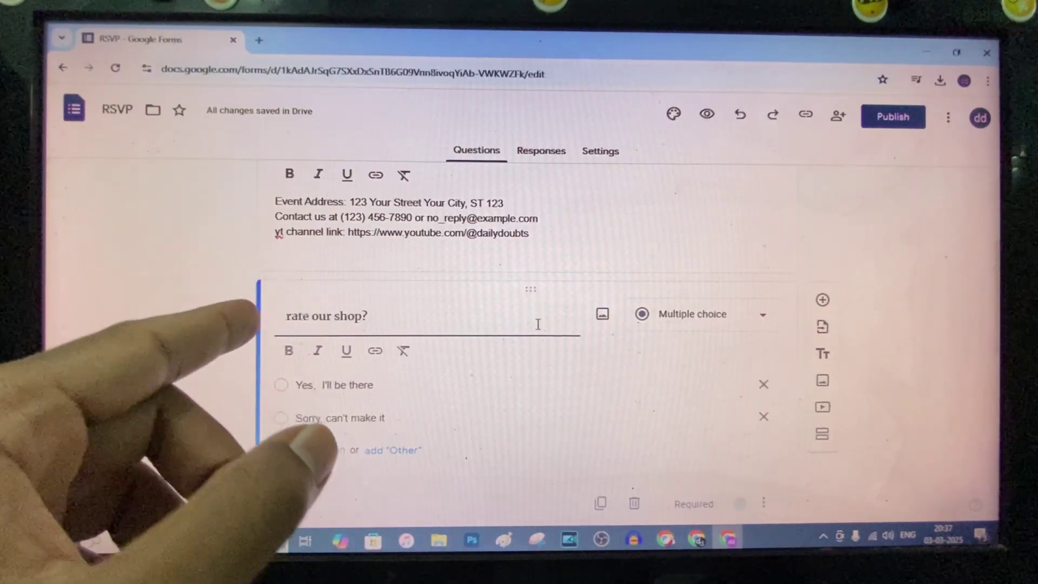
pyautogui.click(750, 325)
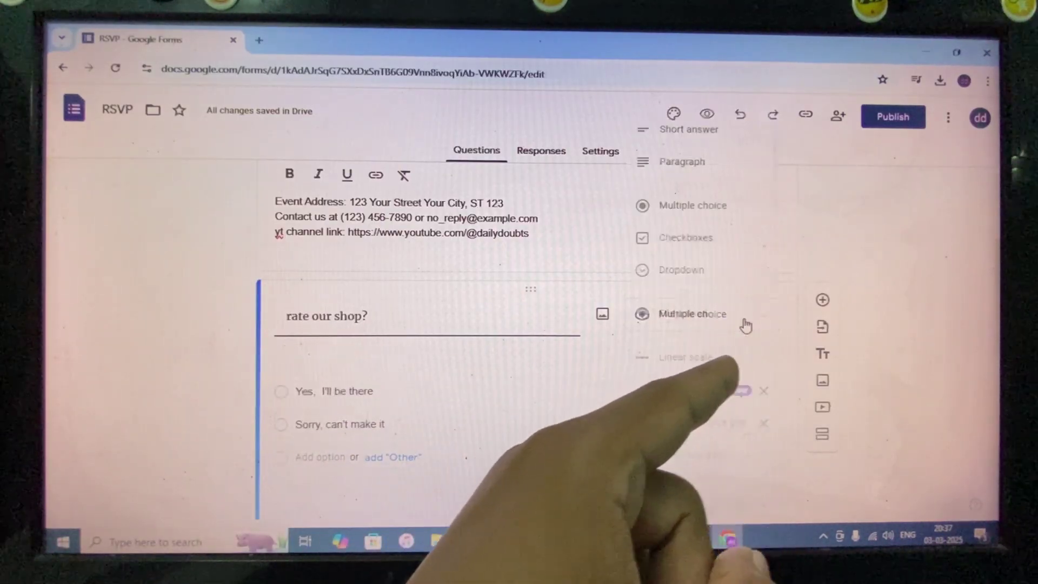
pyautogui.click(674, 390)
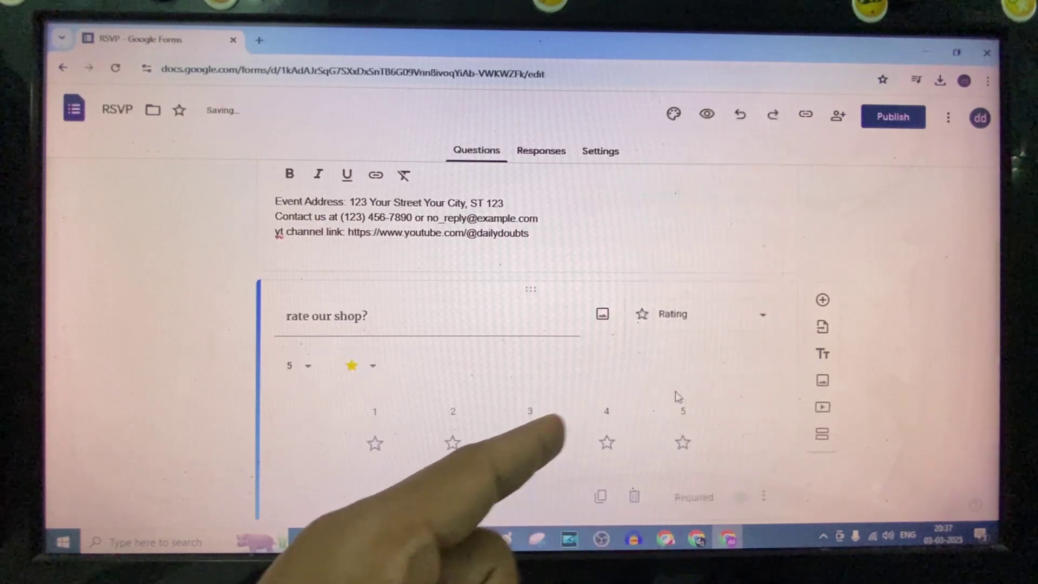
pyautogui.scroll(-1, 416, 378)
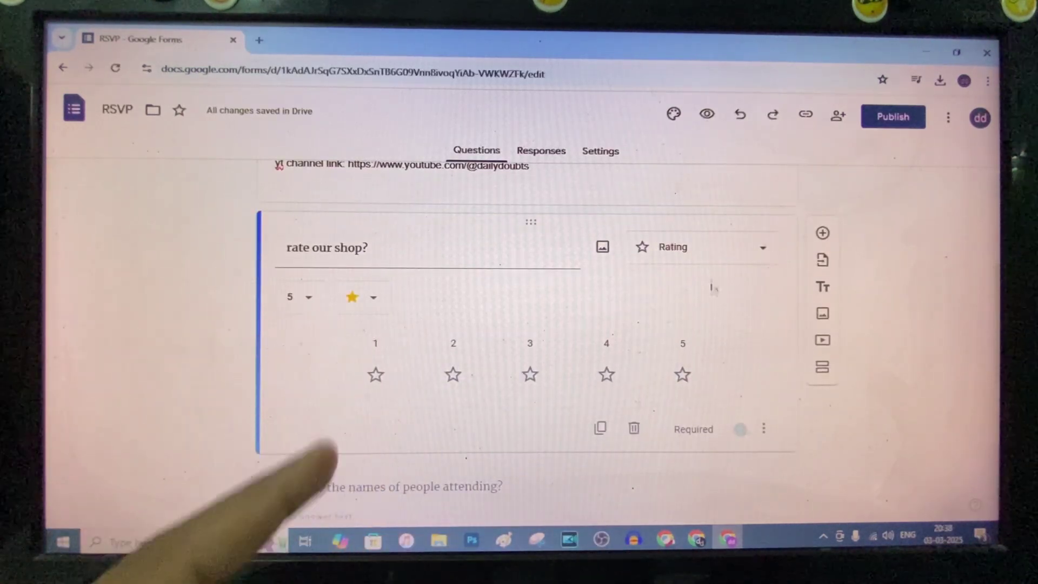
pyautogui.scroll(-1, 711, 334)
# - Drag the attendee-names question below 'How did you hear about this event?'
pyautogui.click(476, 358)
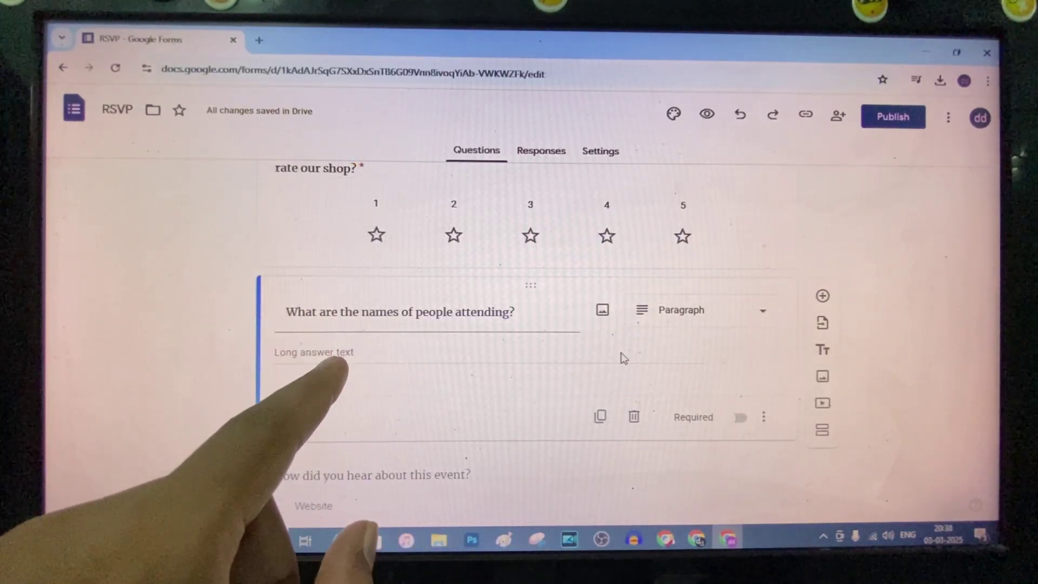
pyautogui.moveTo(530, 289); pyautogui.dragTo(527, 423)
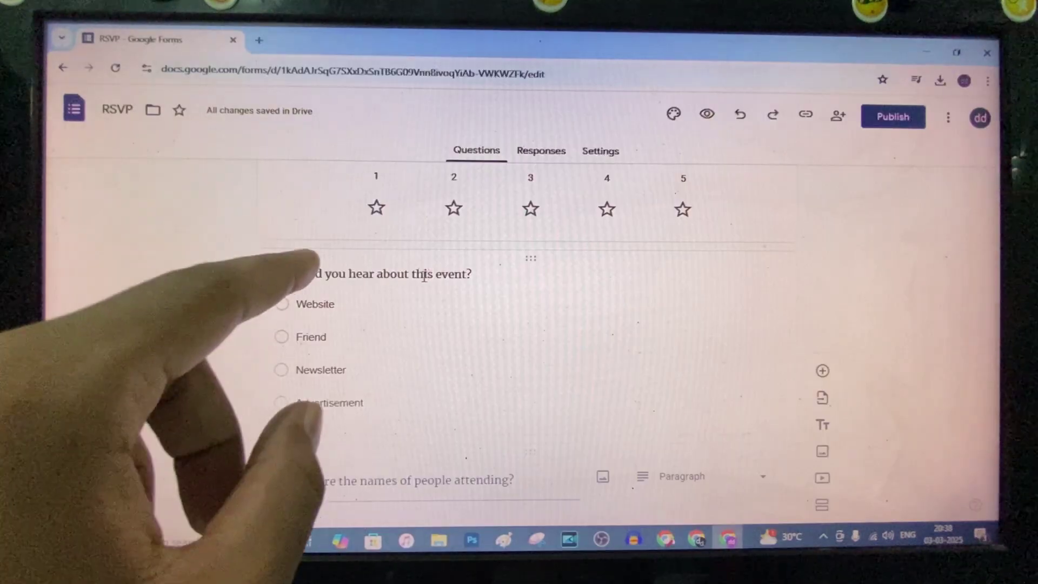
# - Retitle the question 'do you recommand our shop?' with yes/no options, deleting Newsletter and Advertisement
pyautogui.click(423, 276)
pyautogui.write('do you recommand our shop?')
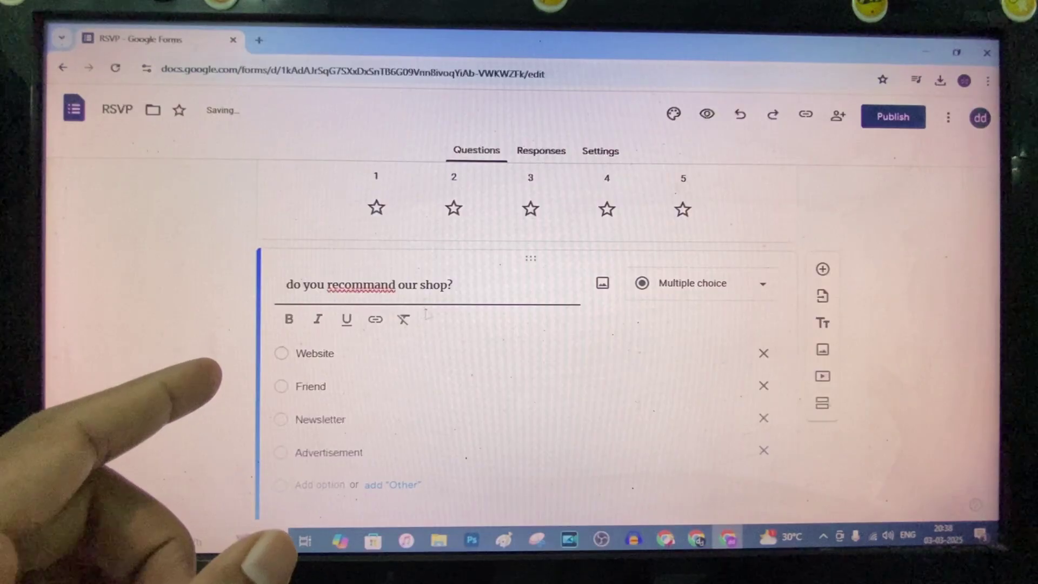
pyautogui.click(317, 353)
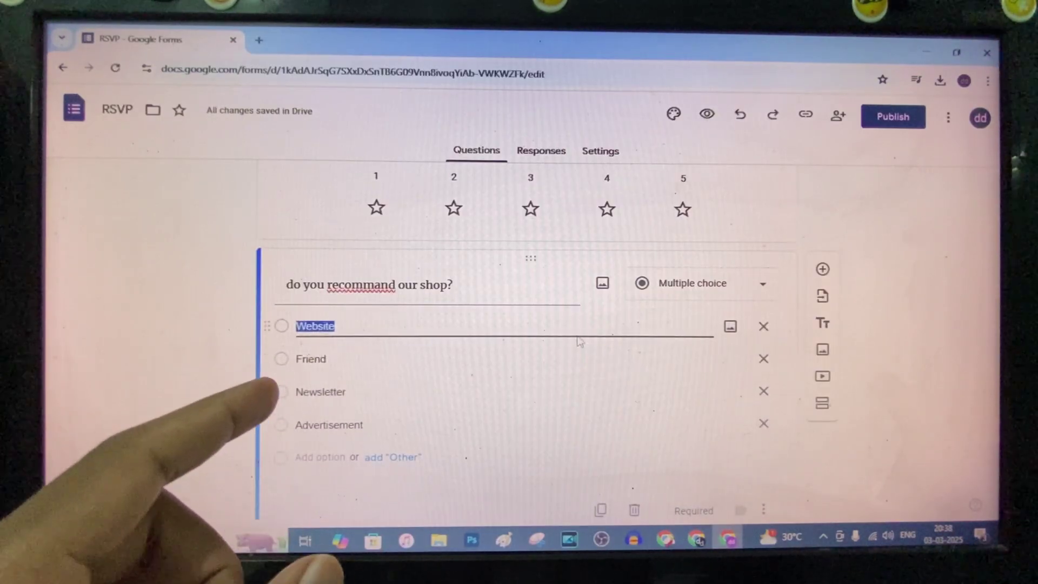
pyautogui.click(756, 299)
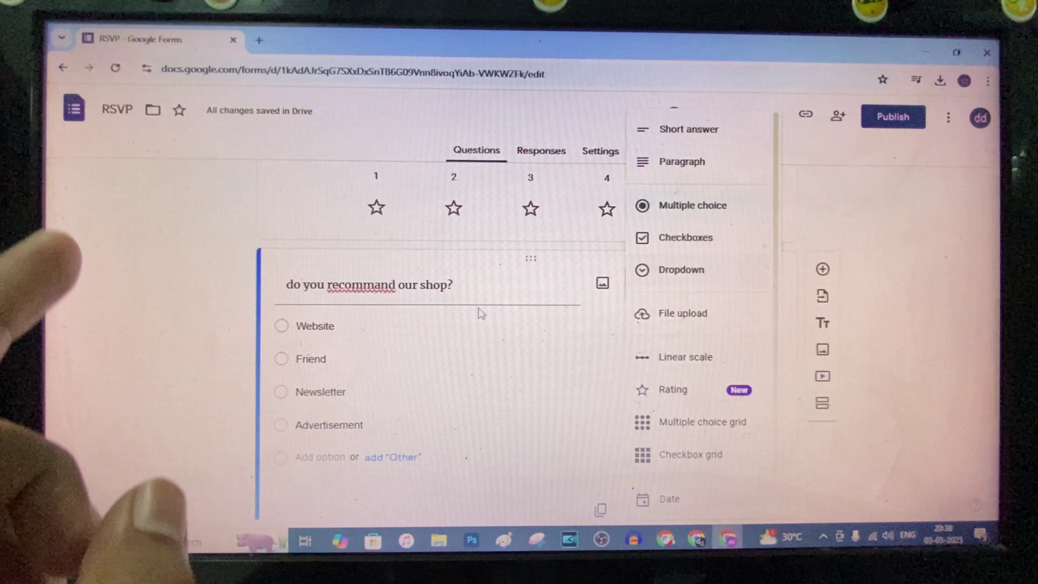
pyautogui.click(334, 328)
pyautogui.write('no')
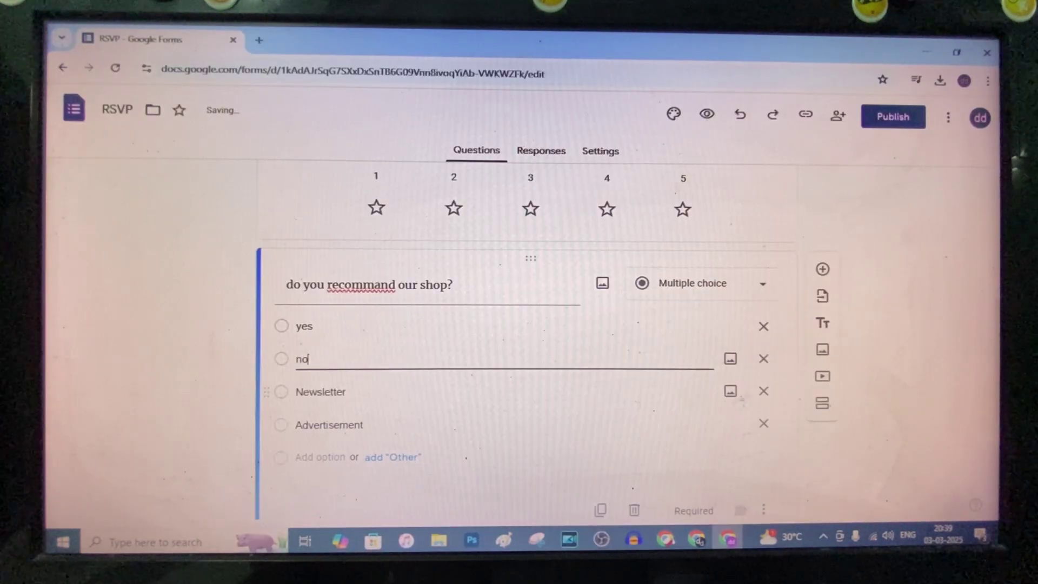
pyautogui.click(762, 391)
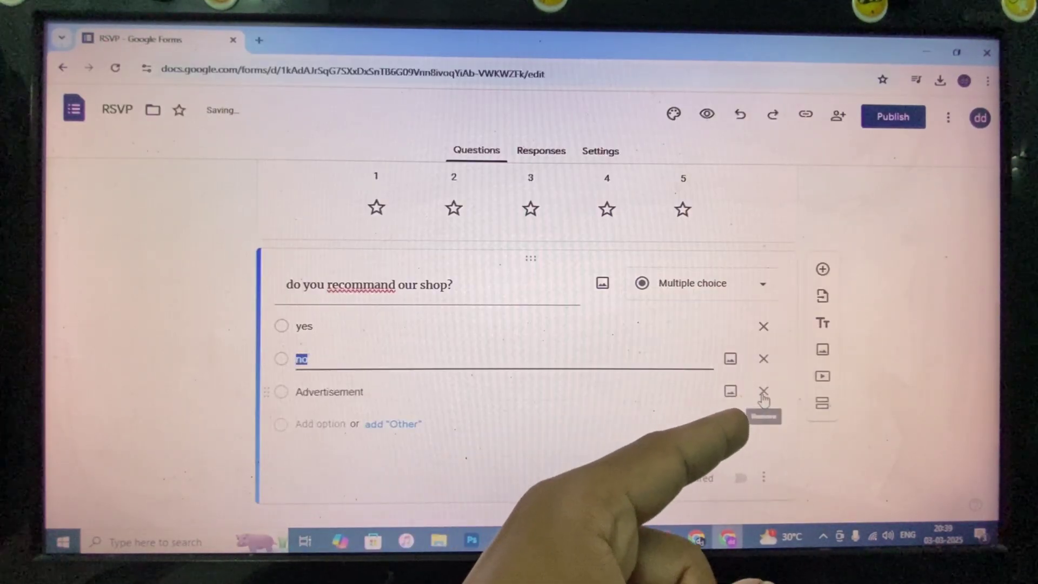
pyautogui.click(763, 391)
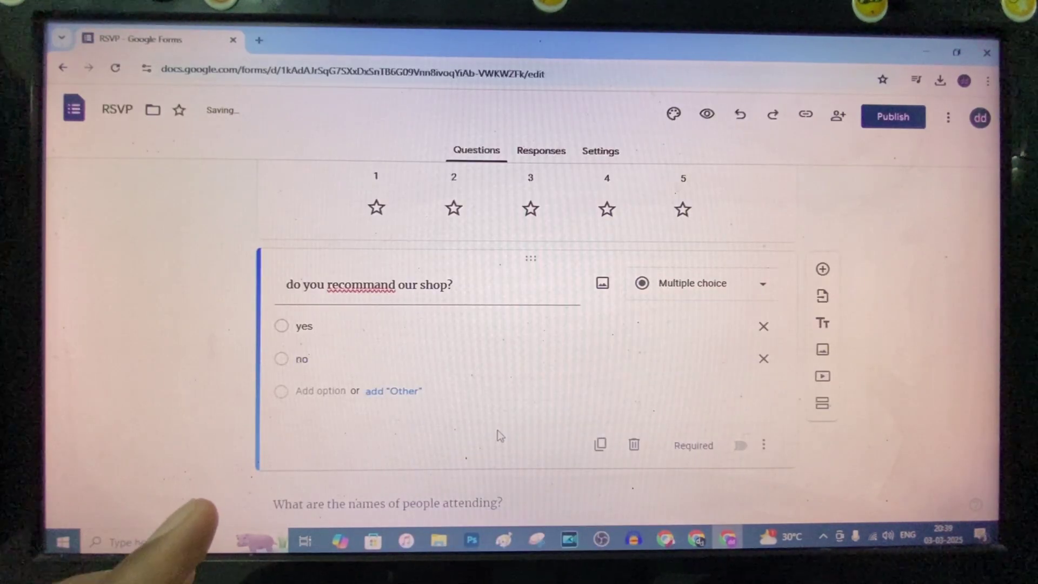
pyautogui.scroll(-1, 497, 431)
pyautogui.write('how we need to improve our shop?')
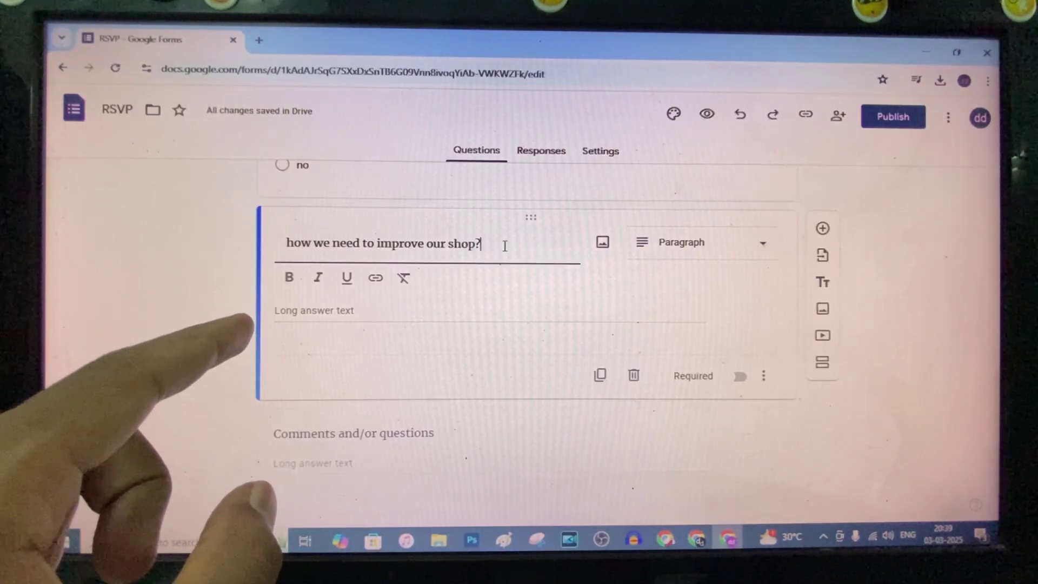
# - Bold the improvement question's title and make it a short-answer question
pyautogui.click(290, 278)
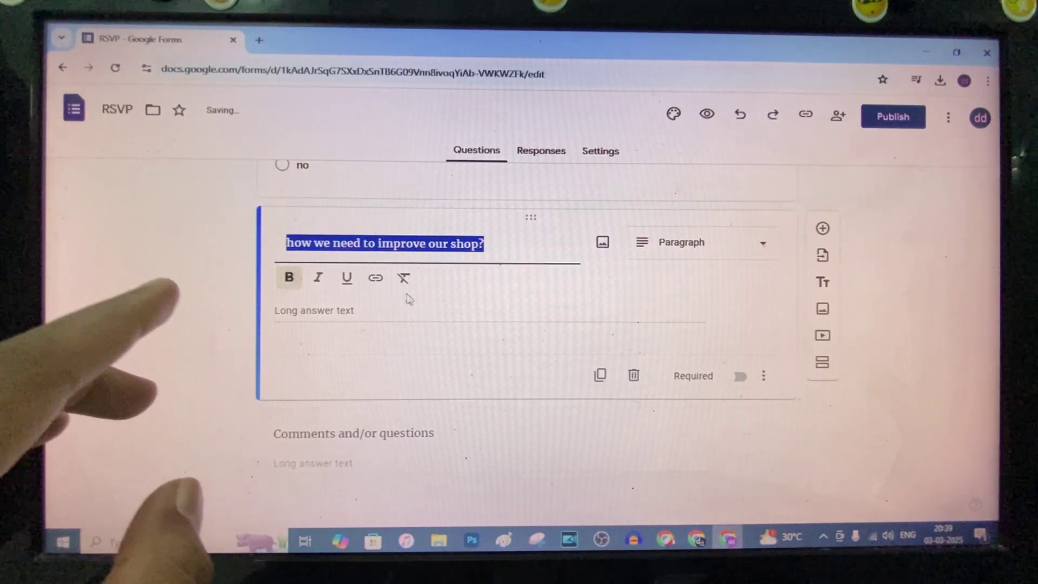
pyautogui.click(636, 298)
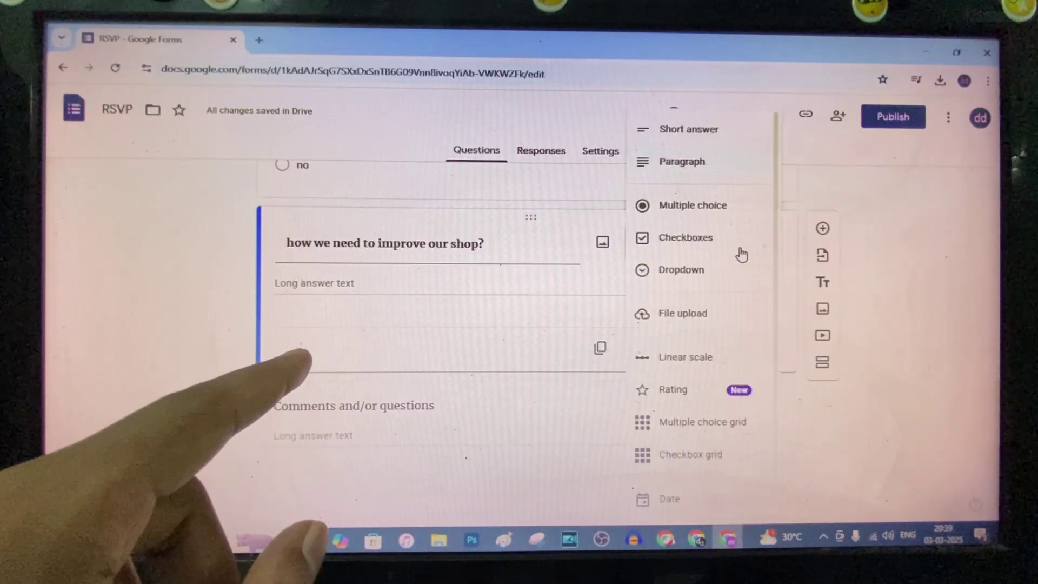
pyautogui.press('Return')
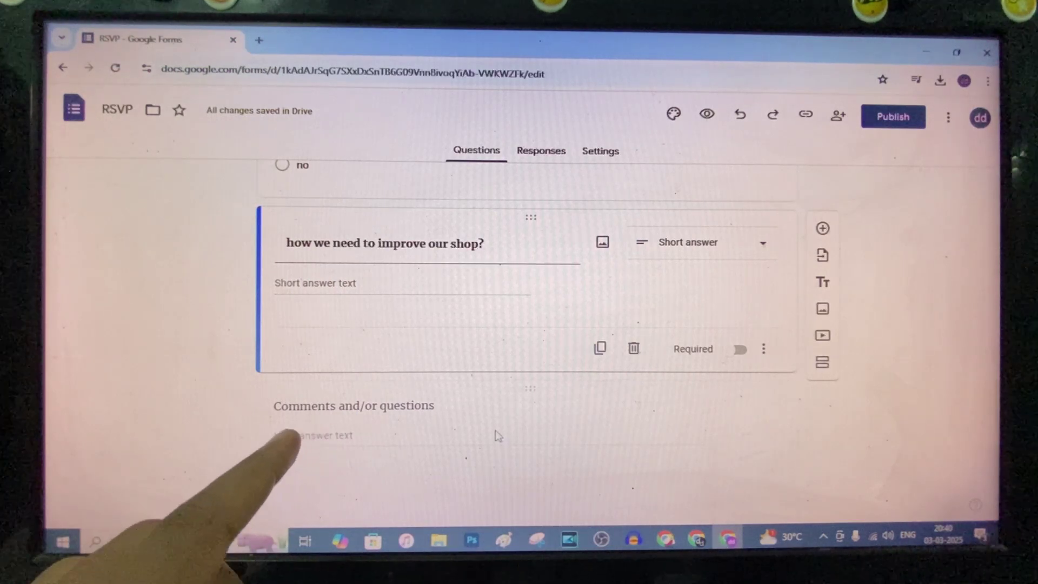
# - Delete the Comments and/or questions question and add a new question after the improvement one
pyautogui.click(460, 416)
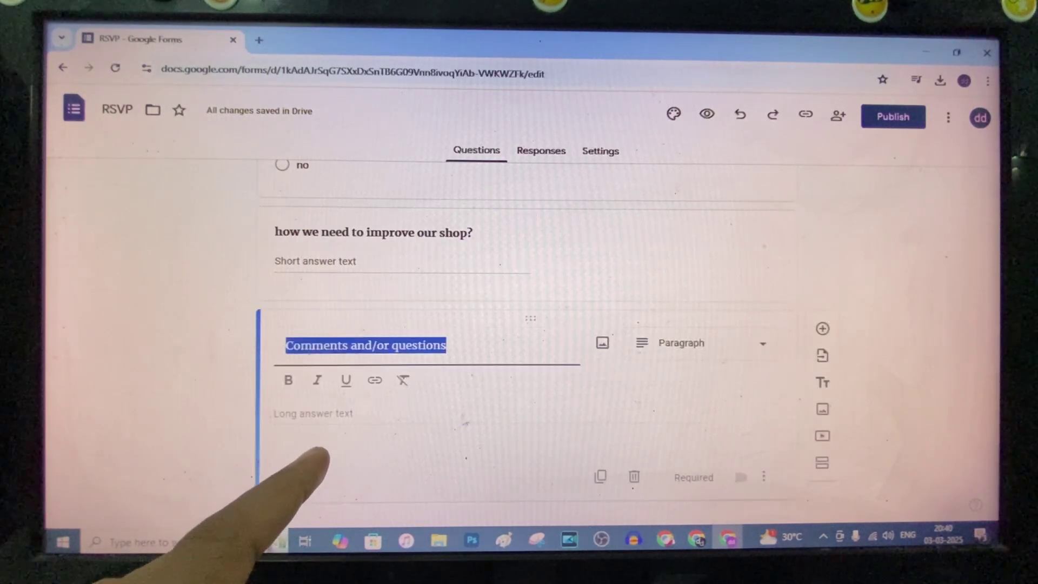
pyautogui.click(635, 477)
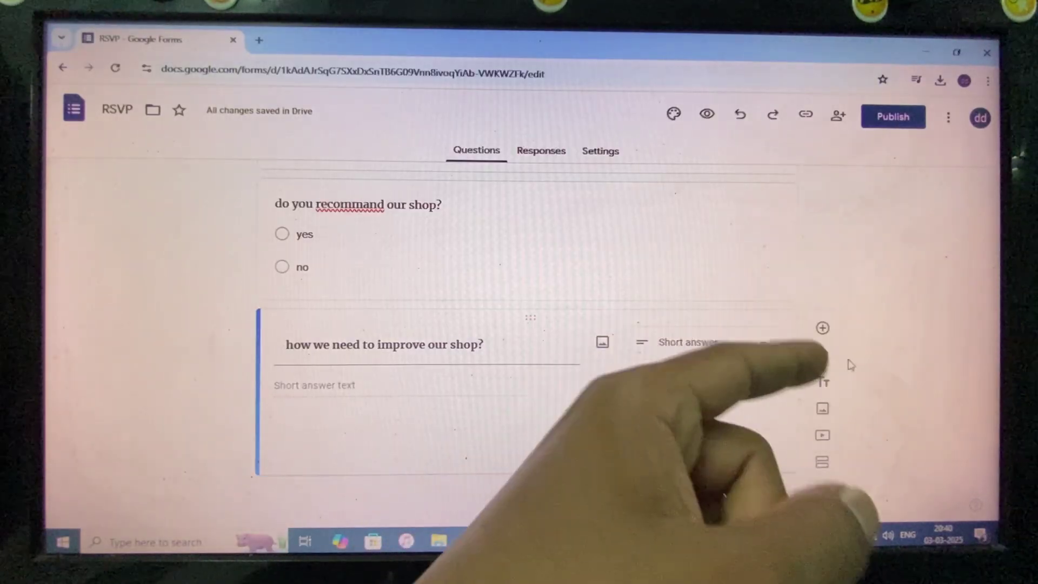
pyautogui.click(824, 328)
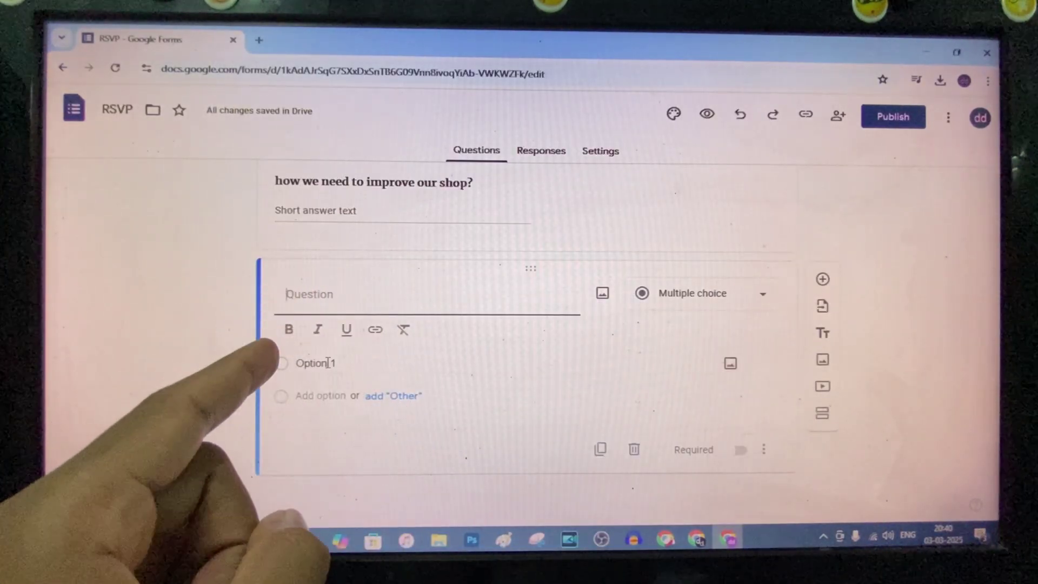
# - Add a blank Multiple choice question followed by an untitled title-and-description block
pyautogui.click(755, 307)
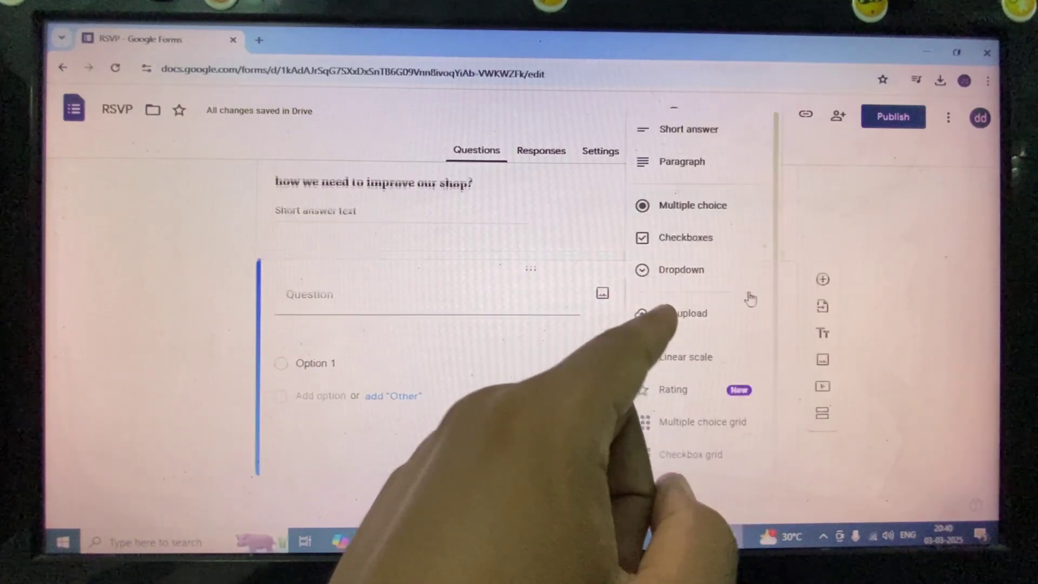
pyautogui.click(903, 373)
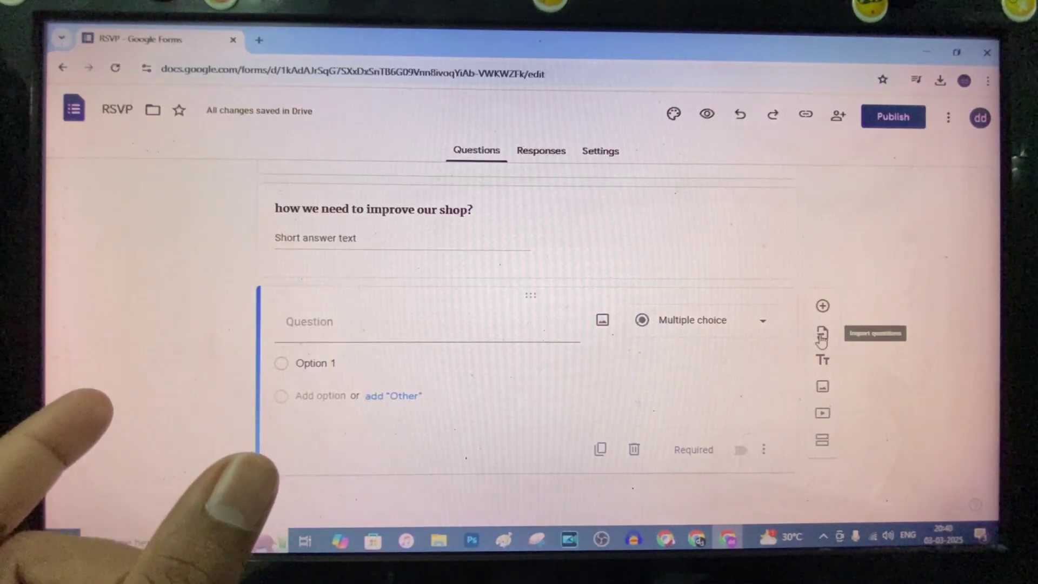
pyautogui.click(825, 364)
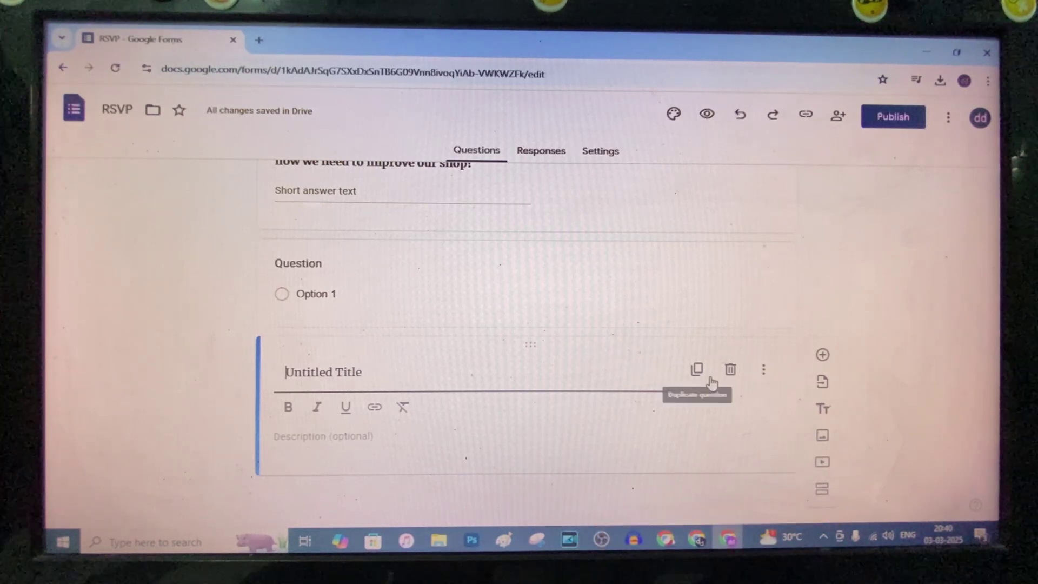
pyautogui.scroll(-2, 519, 406)
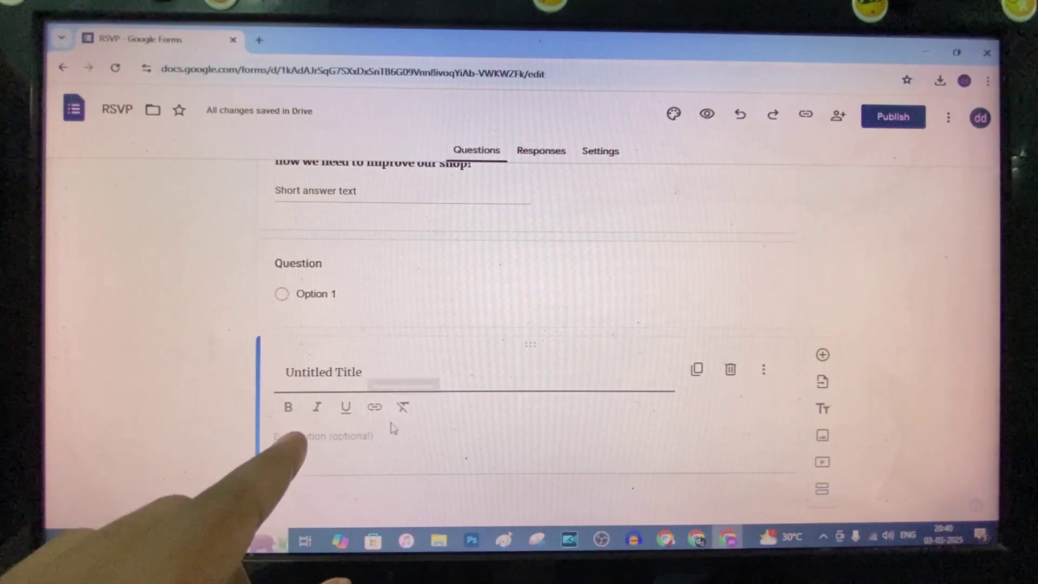
pyautogui.click(375, 408)
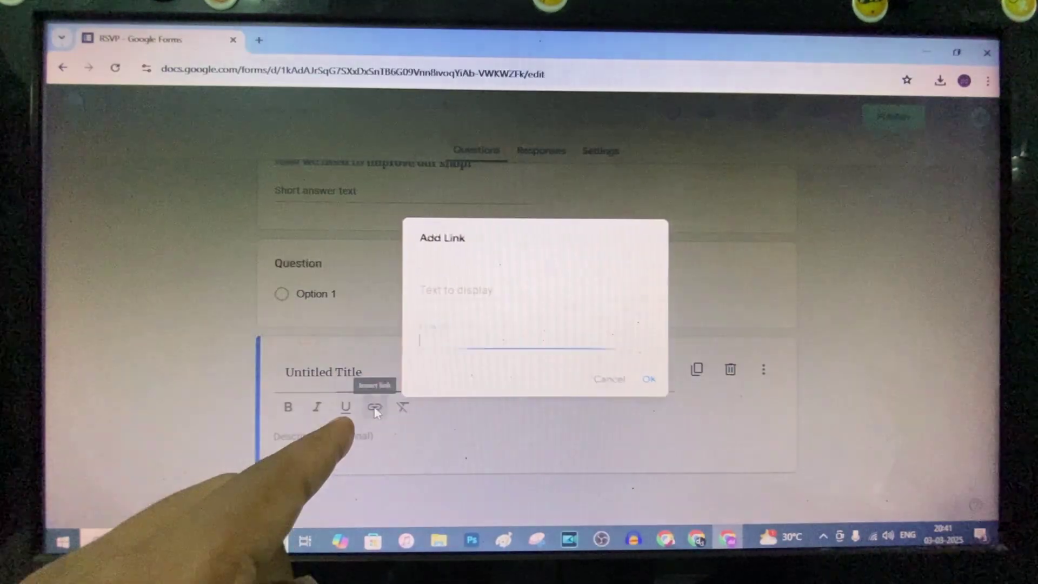
pyautogui.click(470, 288)
pyautogui.write('ty')
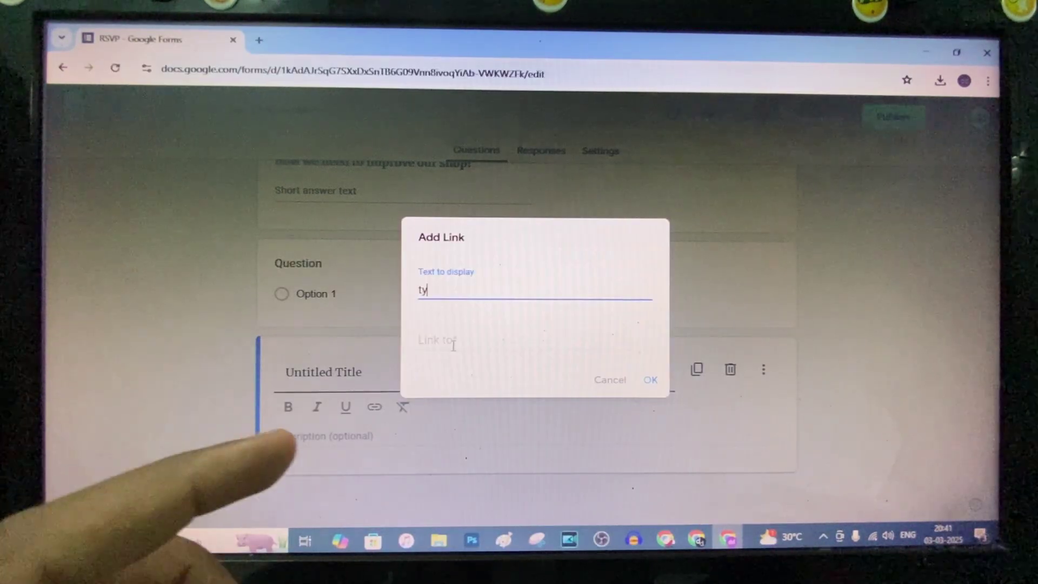
pyautogui.click(453, 340)
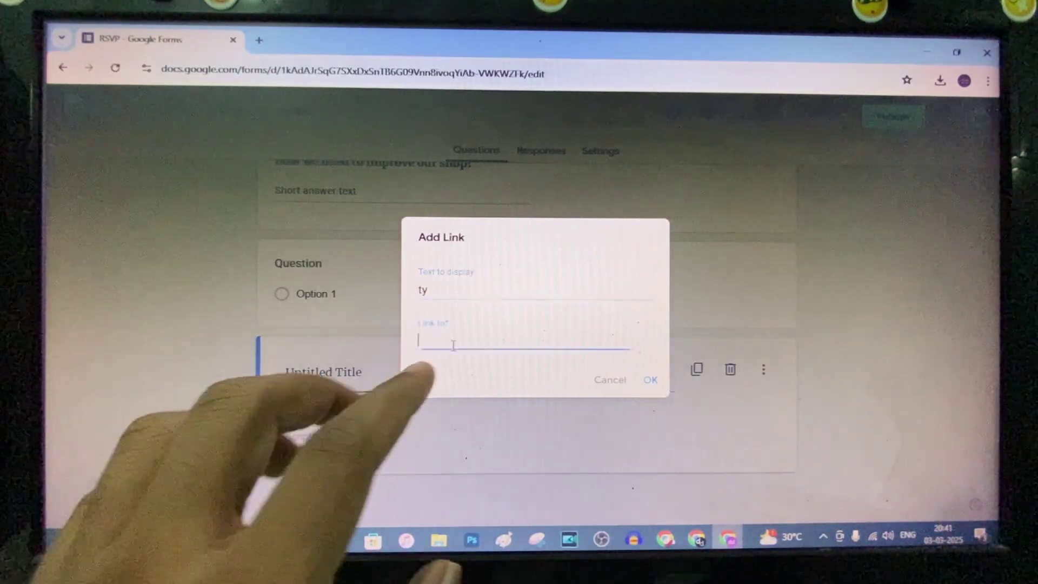
pyautogui.click(610, 383)
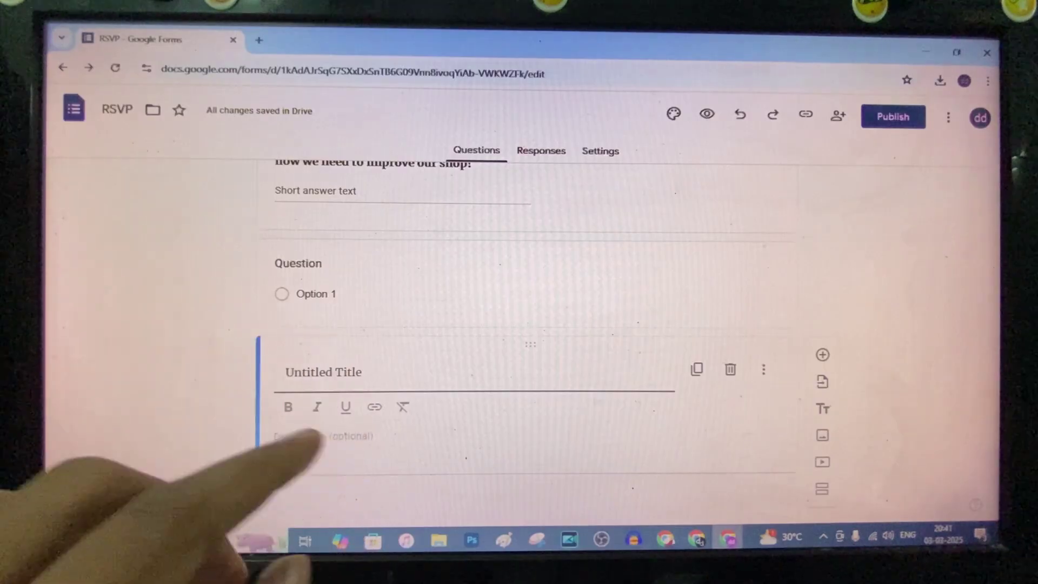
pyautogui.scroll(5, 679, 398)
pyautogui.scroll(5, 679, 398)
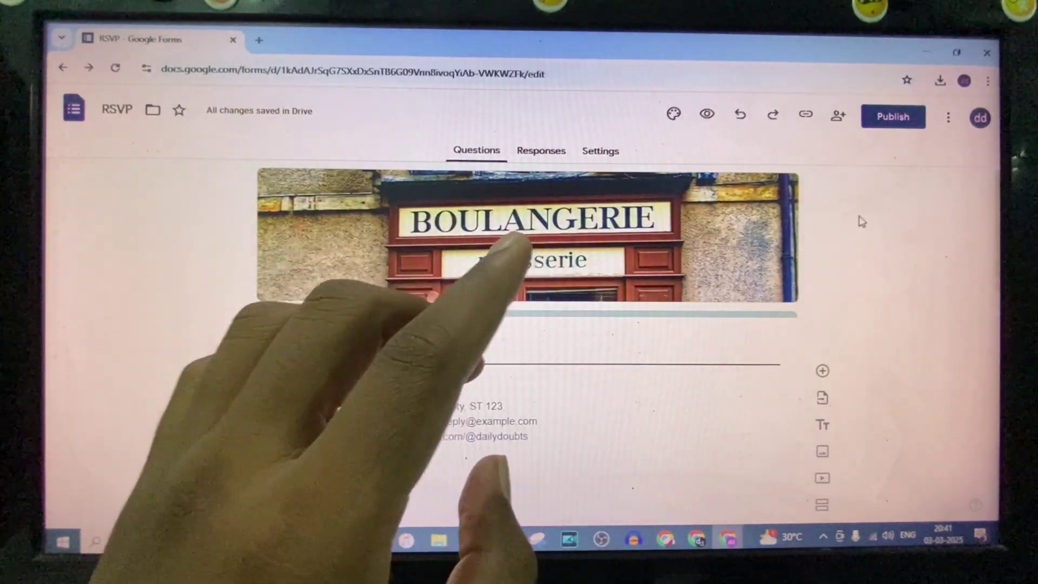
# - Publish the bakery feedback form and confirm it in the Publish form dialog
pyautogui.click(893, 117)
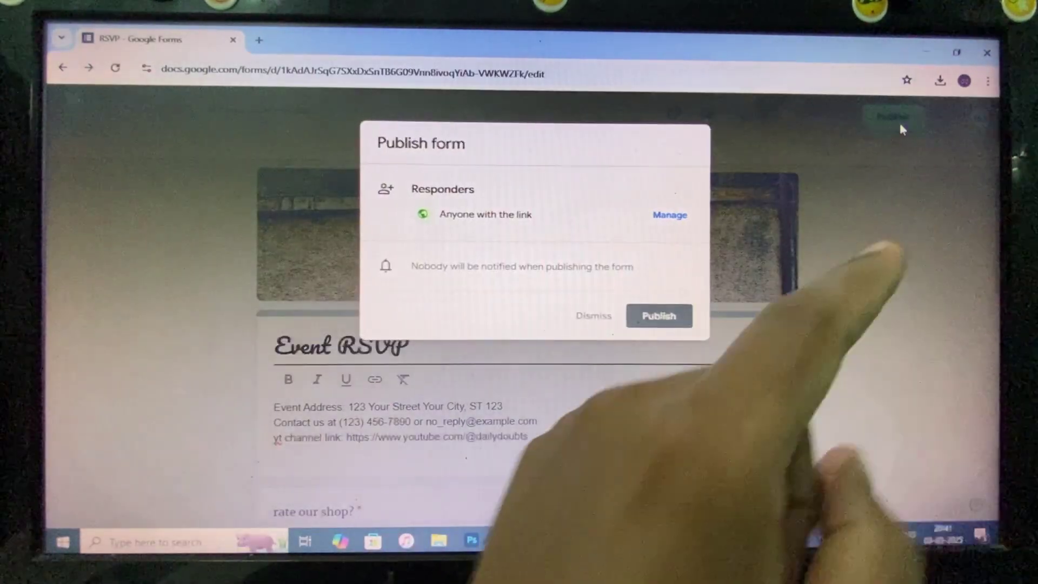
pyautogui.click(661, 317)
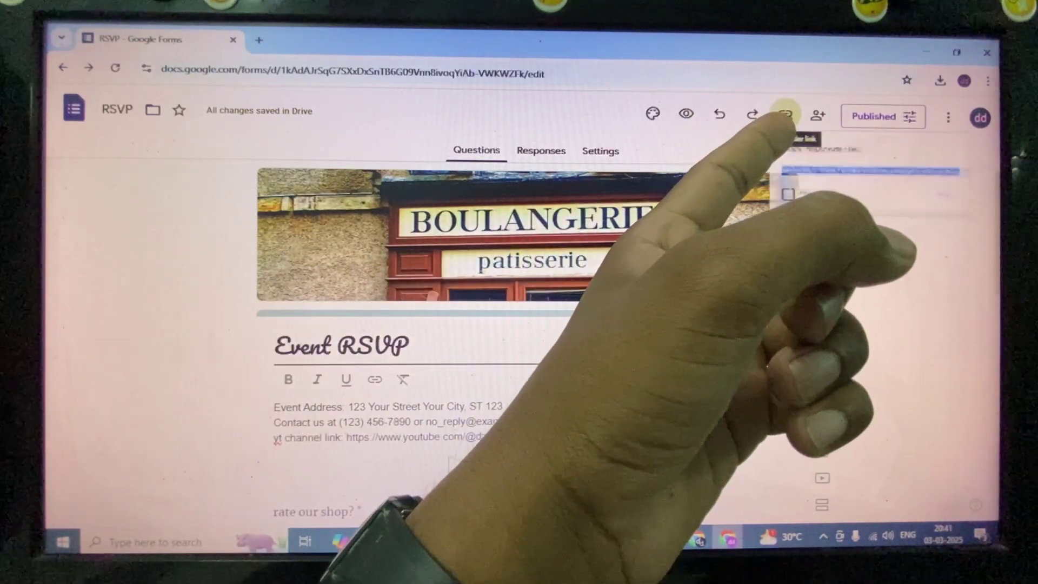
# - Copy the form's shortened responder URL, then move to another Chrome window
pyautogui.click(785, 114)
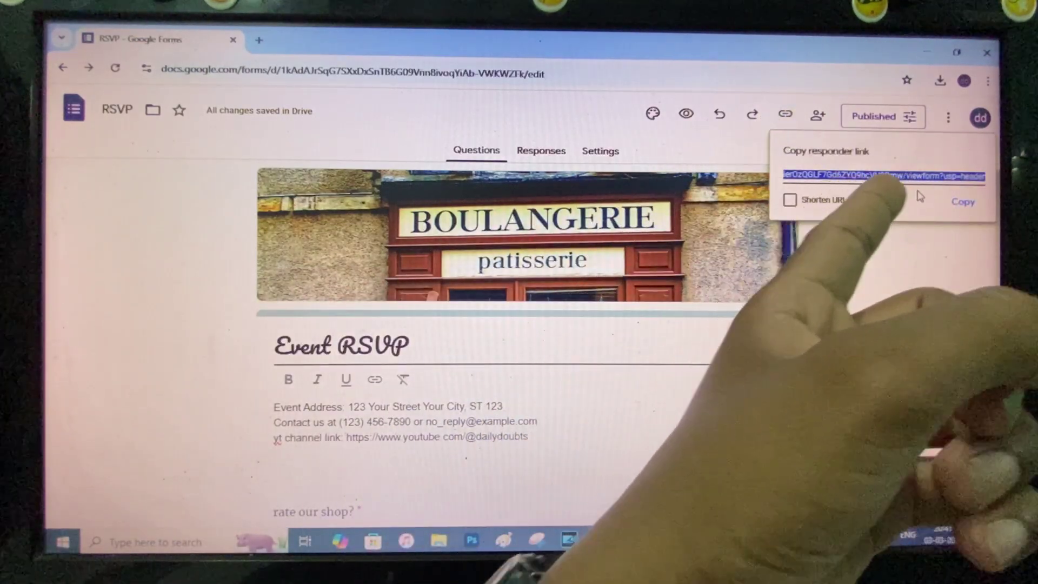
pyautogui.click(962, 201)
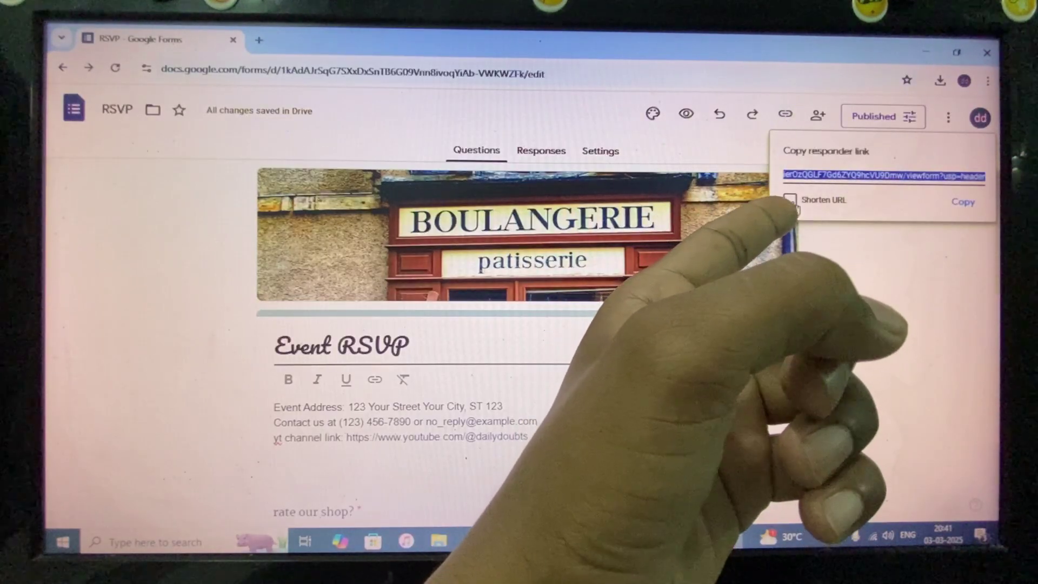
pyautogui.click(789, 200)
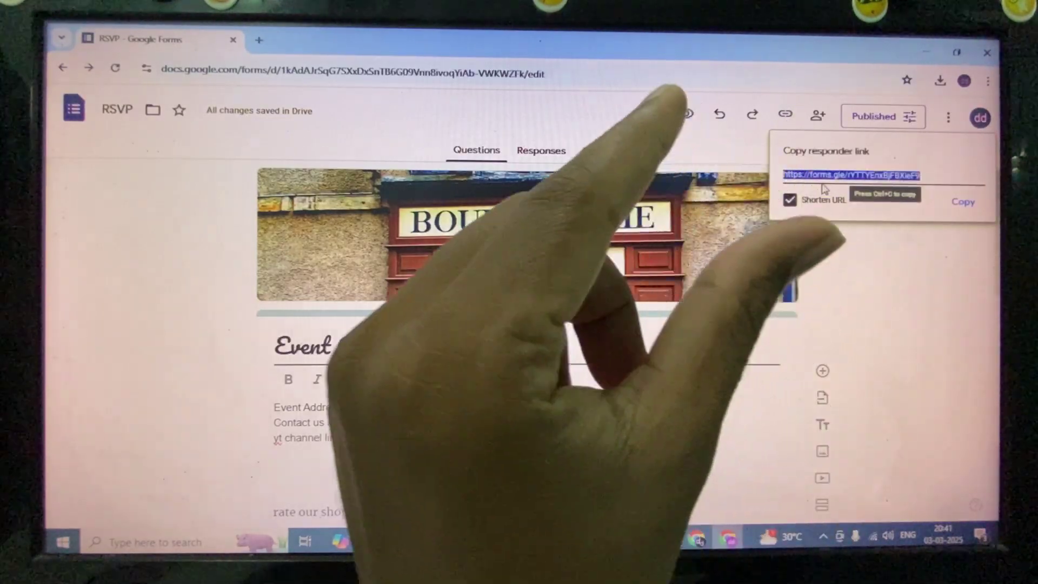
pyautogui.click(962, 202)
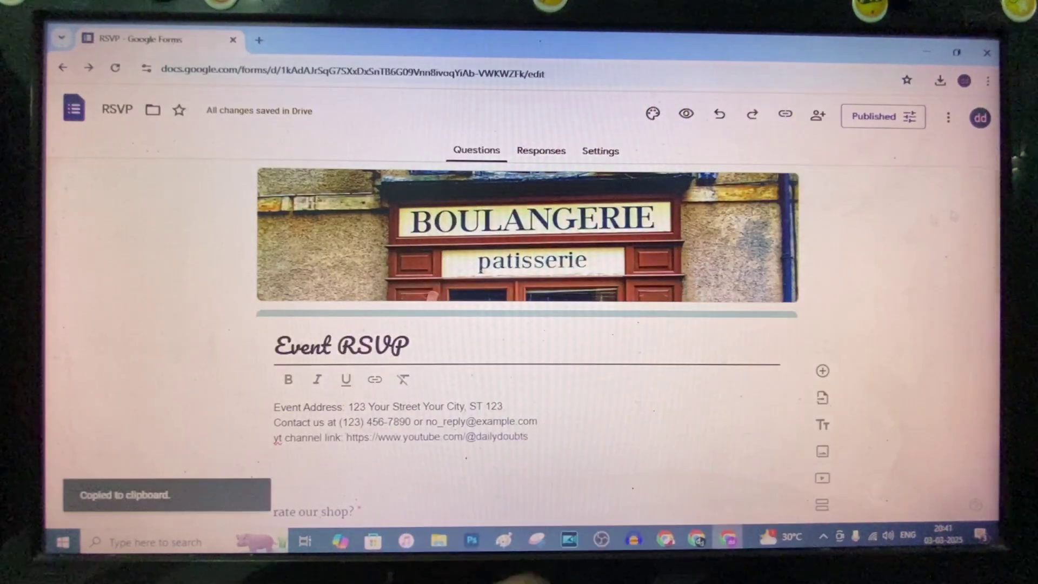
pyautogui.click(671, 541)
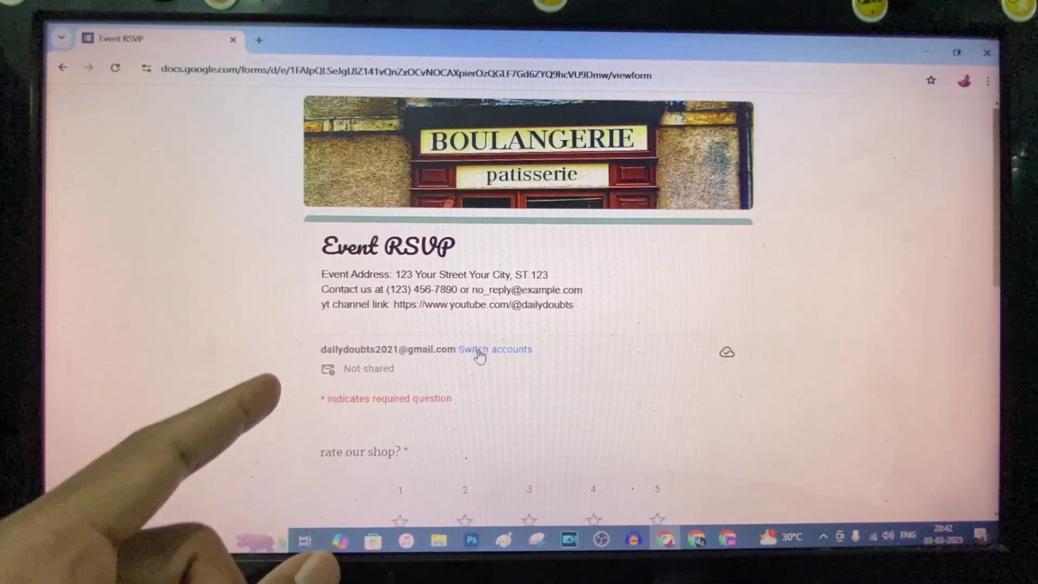
pyautogui.scroll(-2, 479, 352)
# - Rate the shop five stars and answer yes to recommending it
pyautogui.click(658, 383)
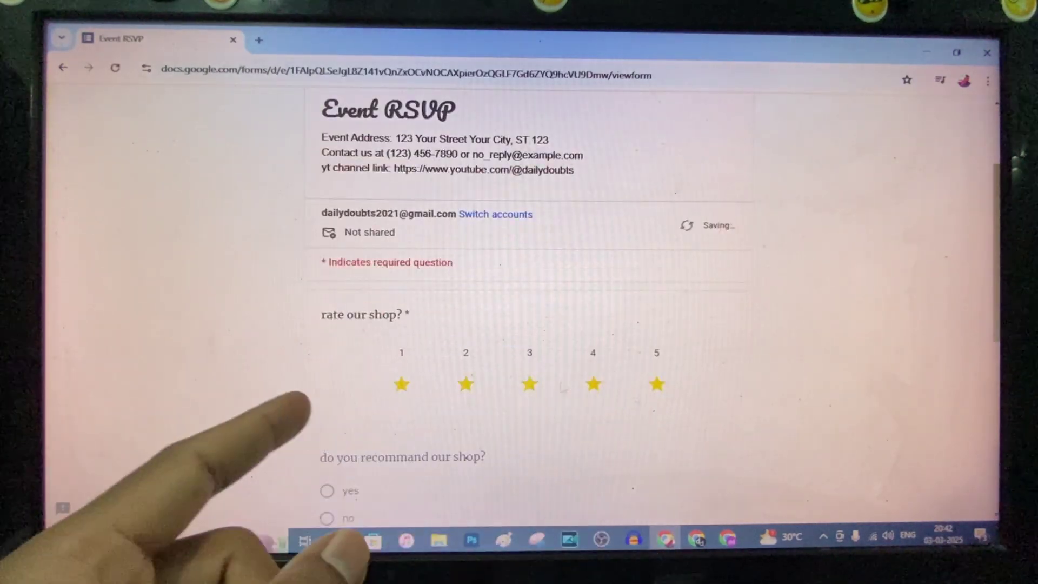
pyautogui.scroll(-2, 616, 377)
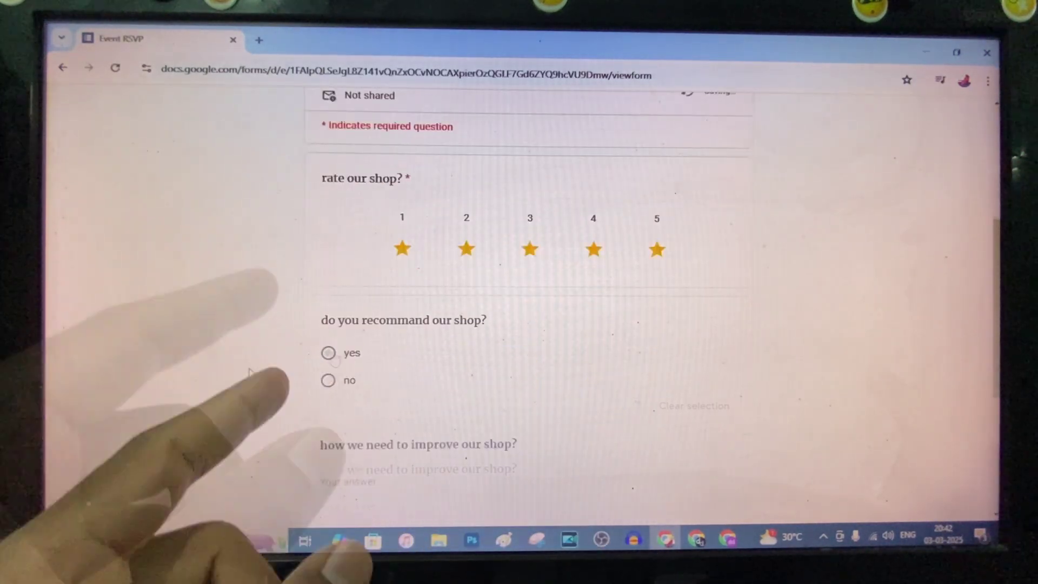
pyautogui.click(356, 352)
pyautogui.scroll(-1, 378, 349)
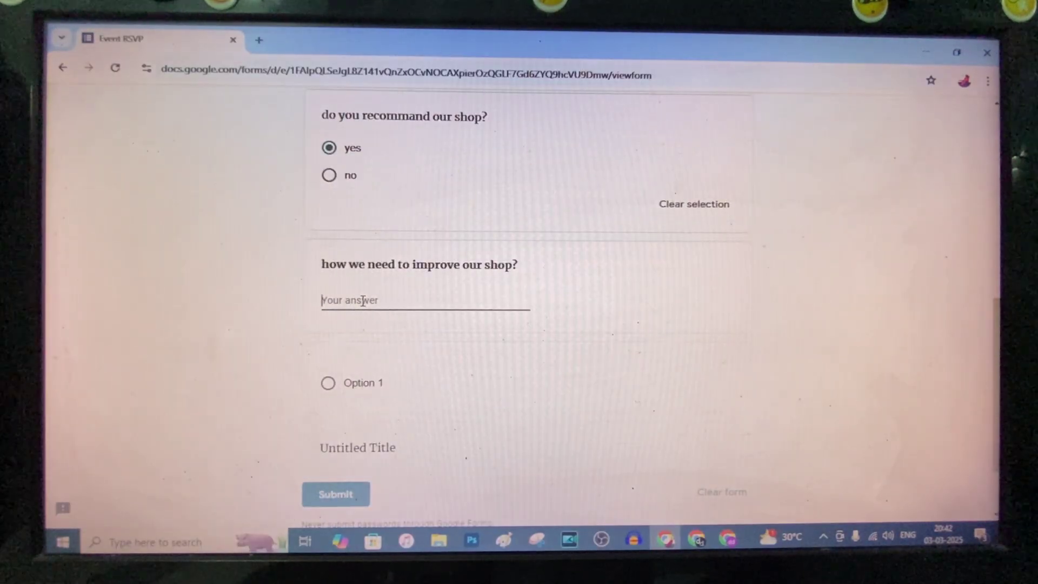
pyautogui.write('trer')
pyautogui.scroll(-1, 409, 360)
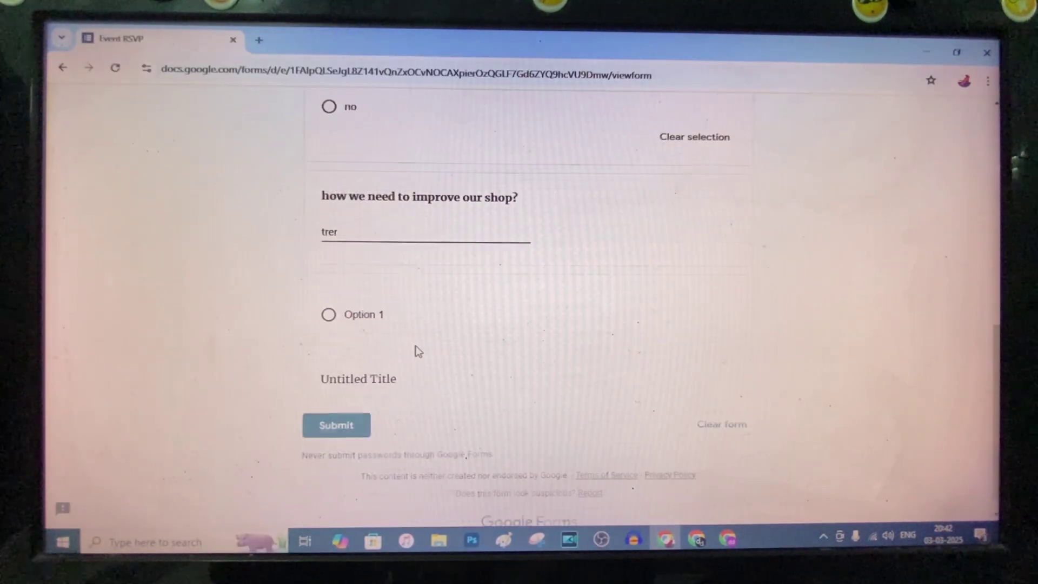